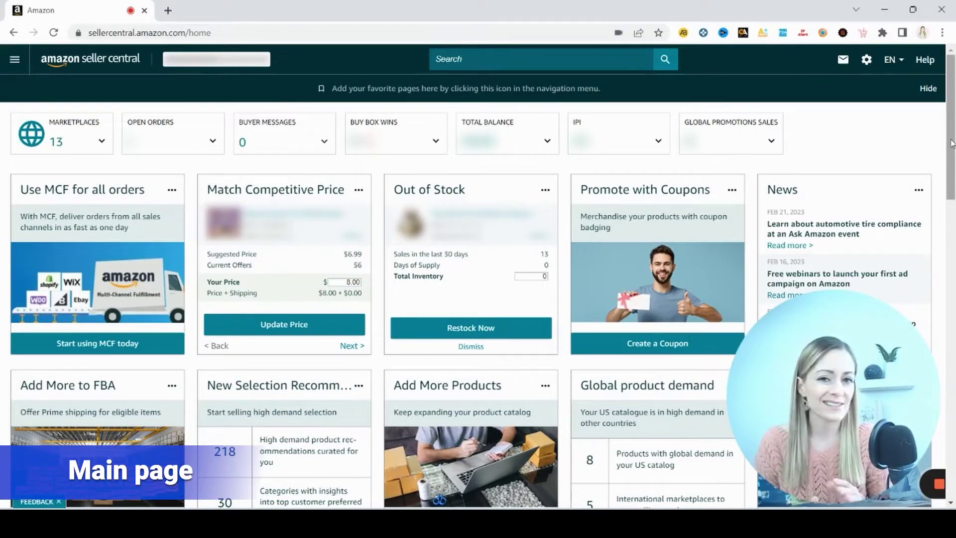
{"action": "left_click", "coordinate": [98, 145]}
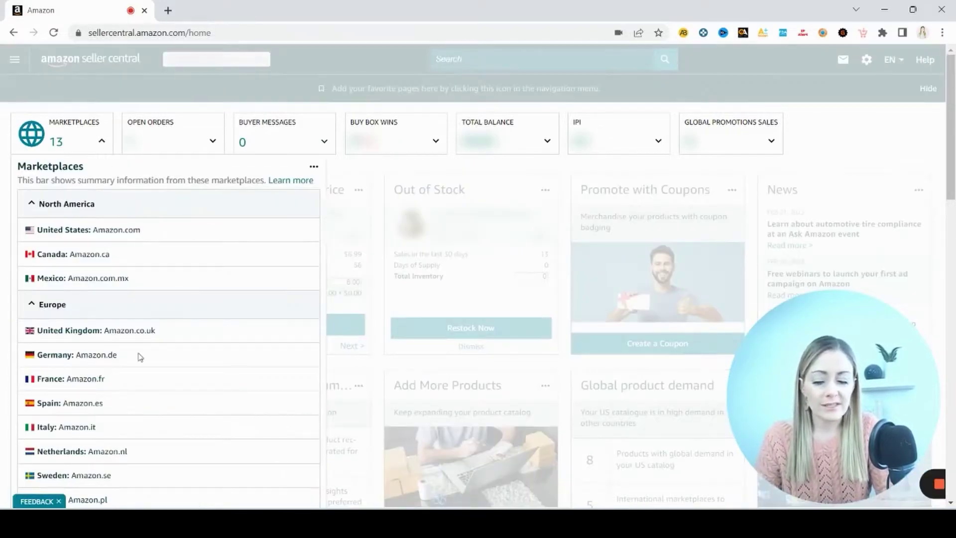
{"action": "left_click", "coordinate": [100, 142]}
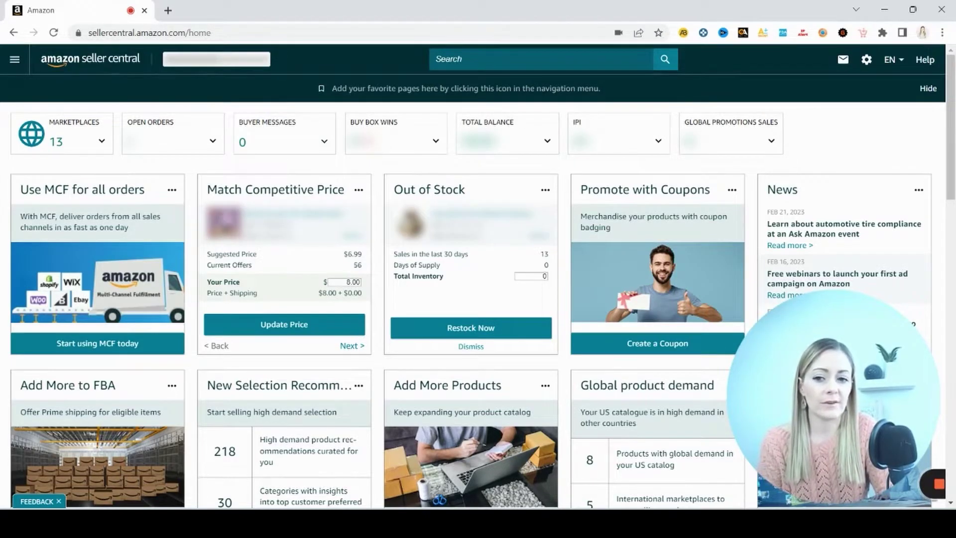
{"action": "mouse_move", "coordinate": [807, 348]}
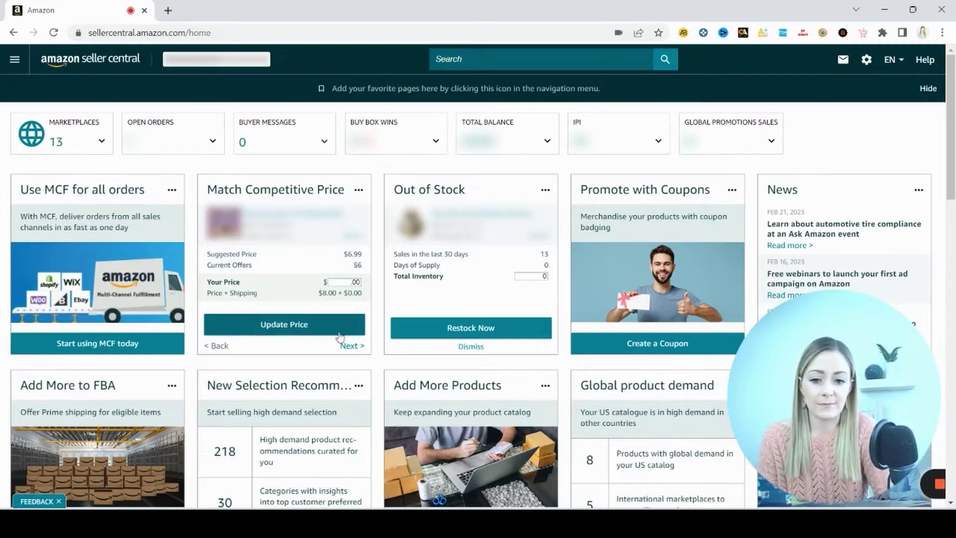
- Advance to the next Match Competitive Price suggestion and scroll down to the Tutorials and Training card
{"action": "left_click", "coordinate": [351, 346]}
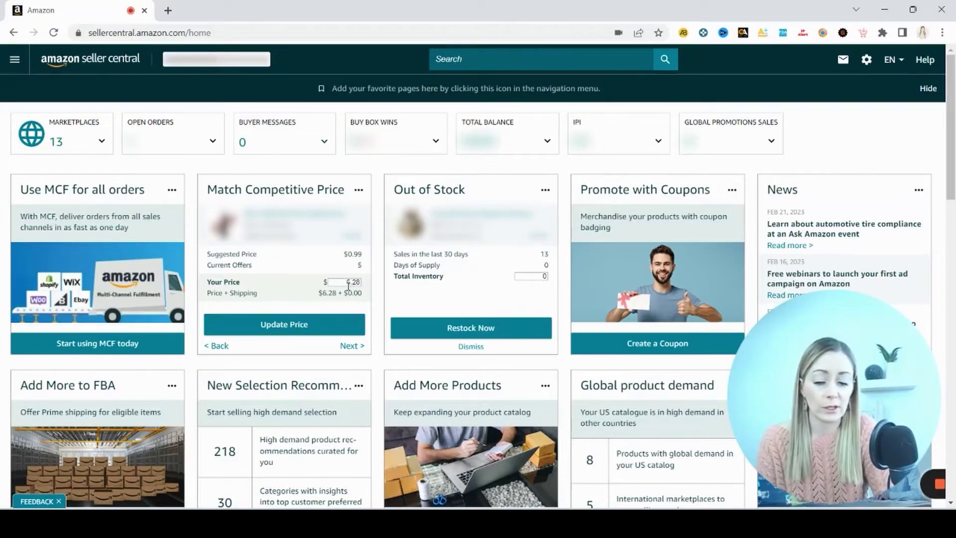
{"action": "scroll", "coordinate": [954, 192], "scroll_direction": "down", "scroll_amount": 5}
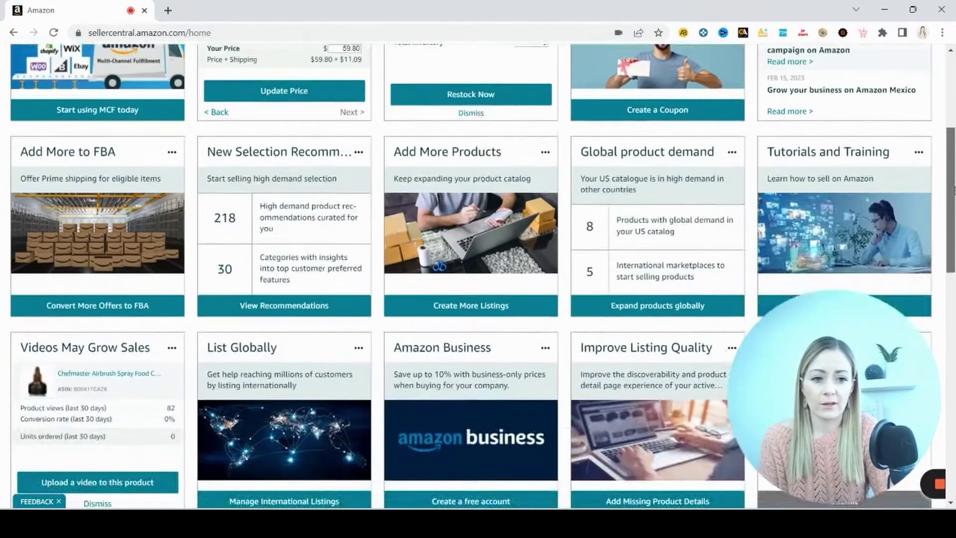
{"action": "scroll", "coordinate": [954, 192], "scroll_direction": "down", "scroll_amount": 1}
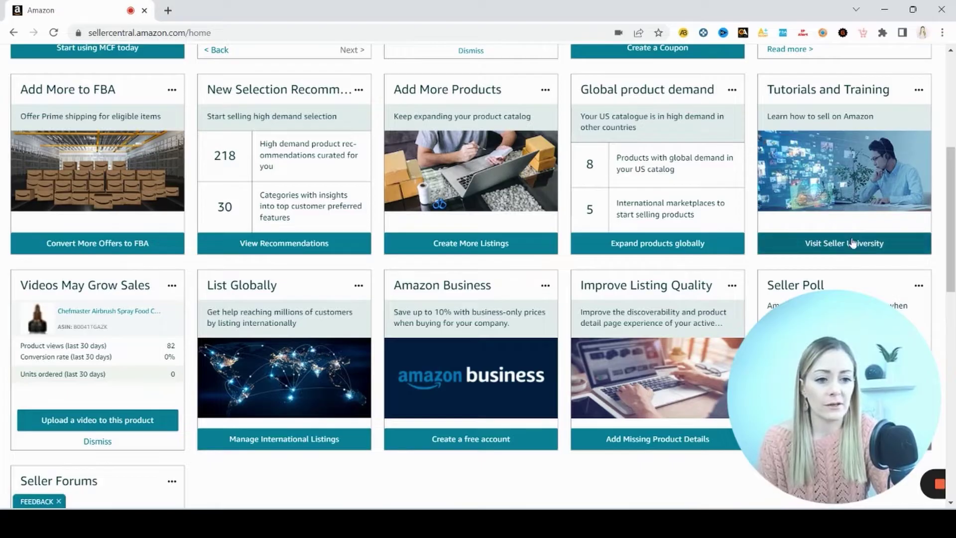
- Open Seller University and browse the List products and Account Health and compliance lessons
{"action": "left_click", "coordinate": [852, 245]}
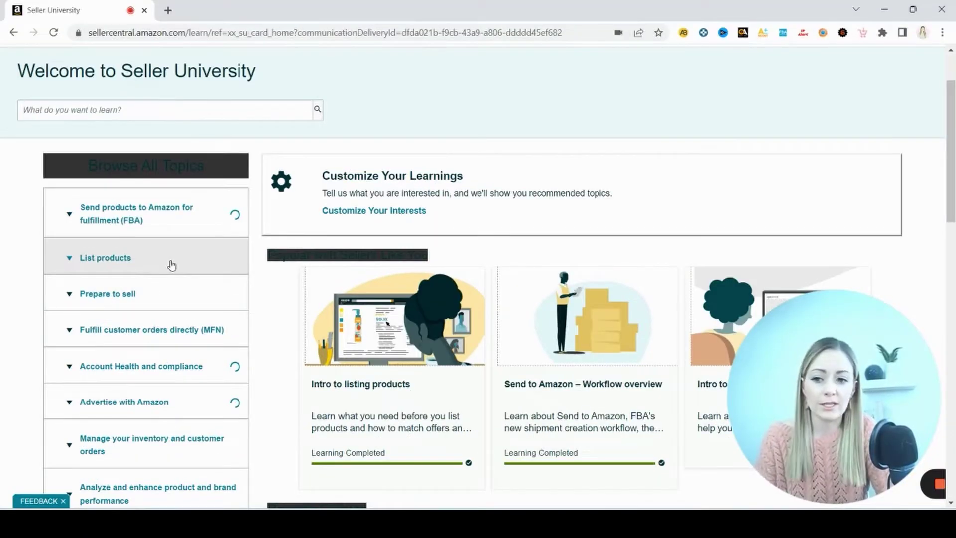
{"action": "left_click", "coordinate": [171, 264]}
{"action": "scroll", "coordinate": [202, 239], "scroll_direction": "down", "scroll_amount": 3}
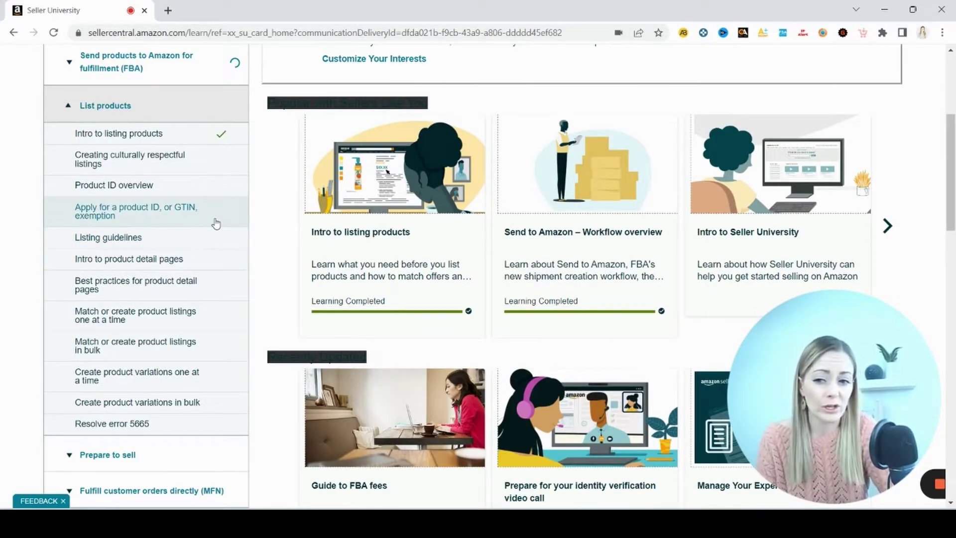
{"action": "left_click", "coordinate": [199, 106]}
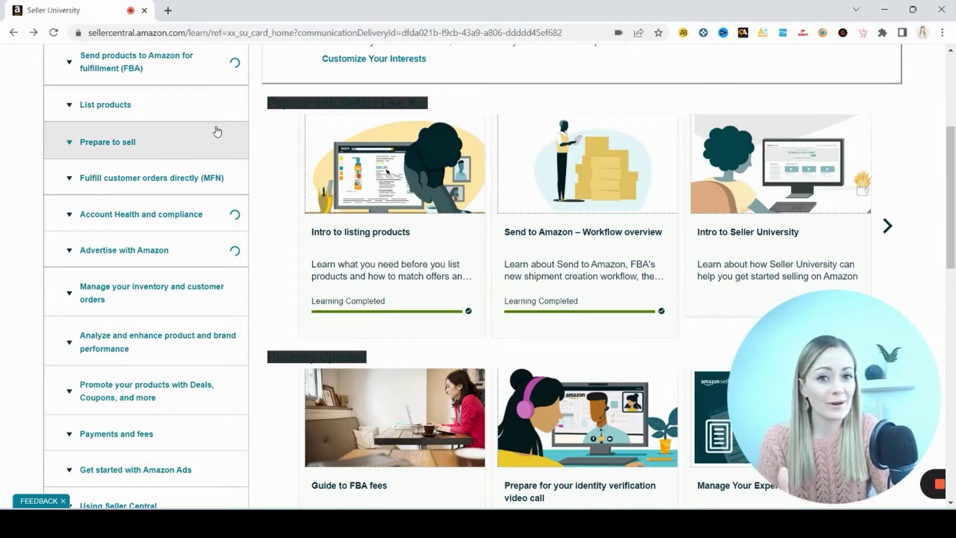
{"action": "left_click", "coordinate": [189, 227]}
{"action": "scroll", "coordinate": [953, 149], "scroll_direction": "down", "scroll_amount": 3}
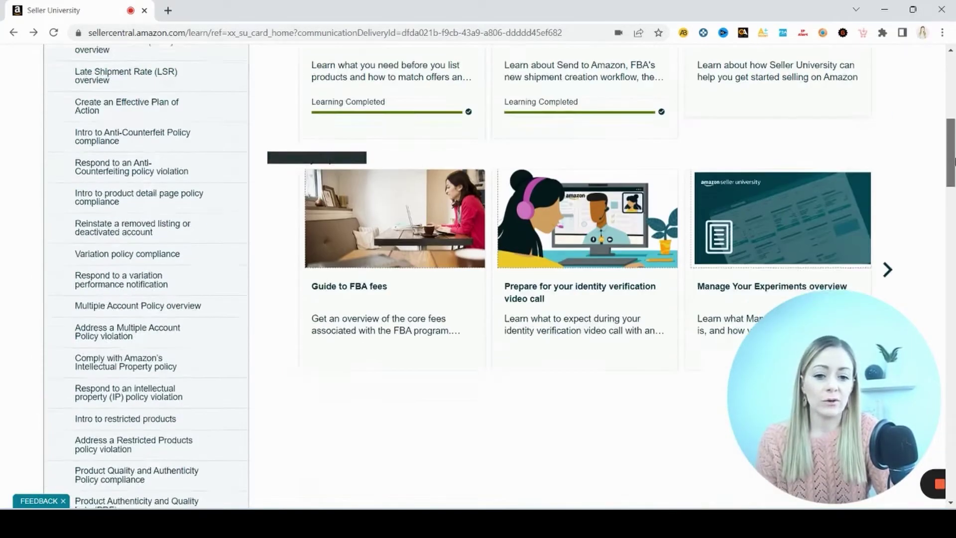
{"action": "mouse_move", "coordinate": [954, 148]}
{"action": "left_mouse_down"}
{"action": "mouse_move", "coordinate": [954, 120]}
{"action": "mouse_move", "coordinate": [953, 132]}
{"action": "left_mouse_up"}
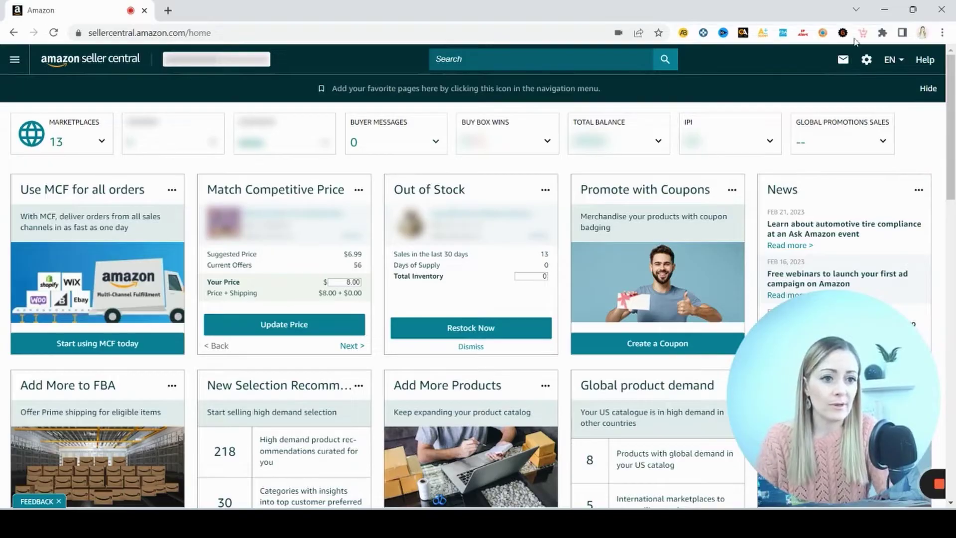
- Choose User Permissions from the gear-icon Settings menu
{"action": "left_click", "coordinate": [866, 60]}
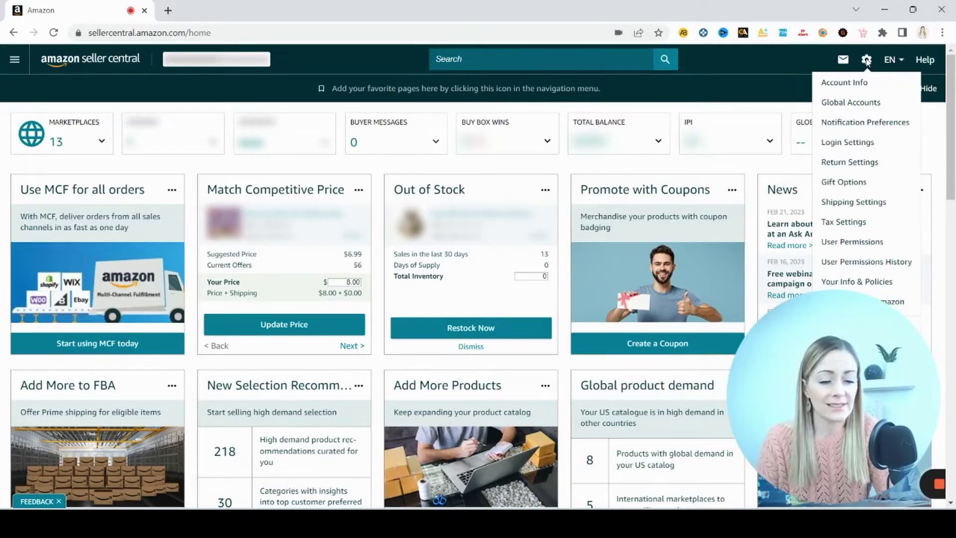
{"action": "left_click", "coordinate": [888, 244]}
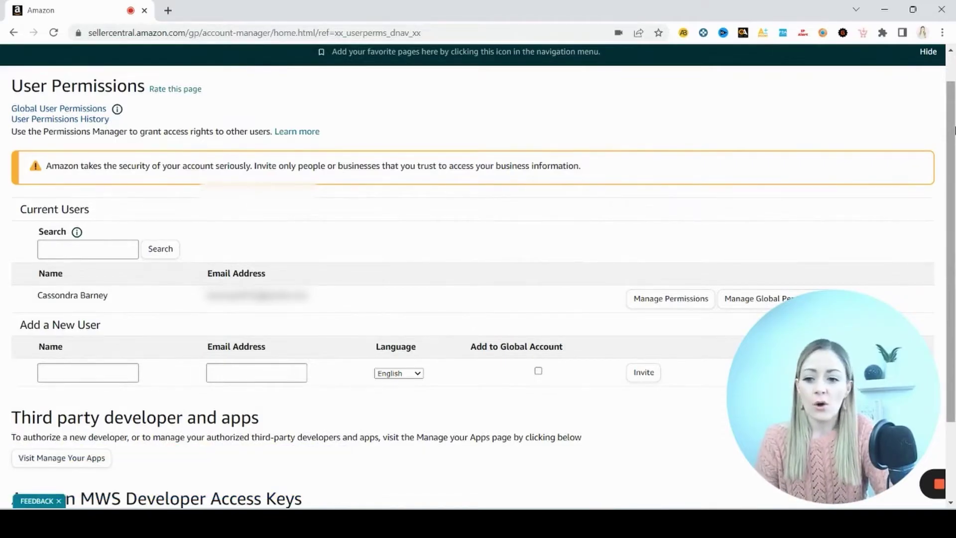
- Try the Add a New User Name and Email fields, then open the current user's Manage Permissions
{"action": "left_click_drag", "start_coordinate": [953, 151], "coordinate": [944, 259]}
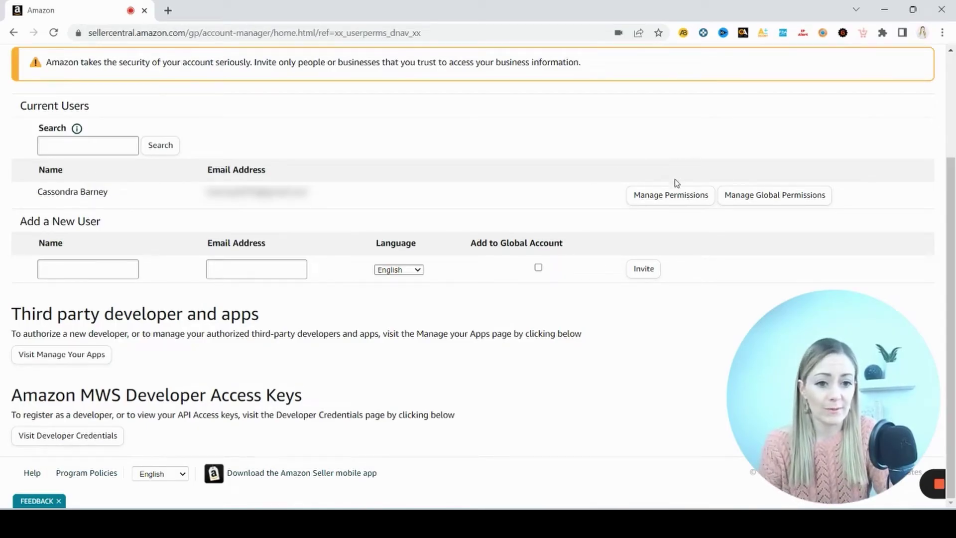
{"action": "left_click", "coordinate": [681, 198]}
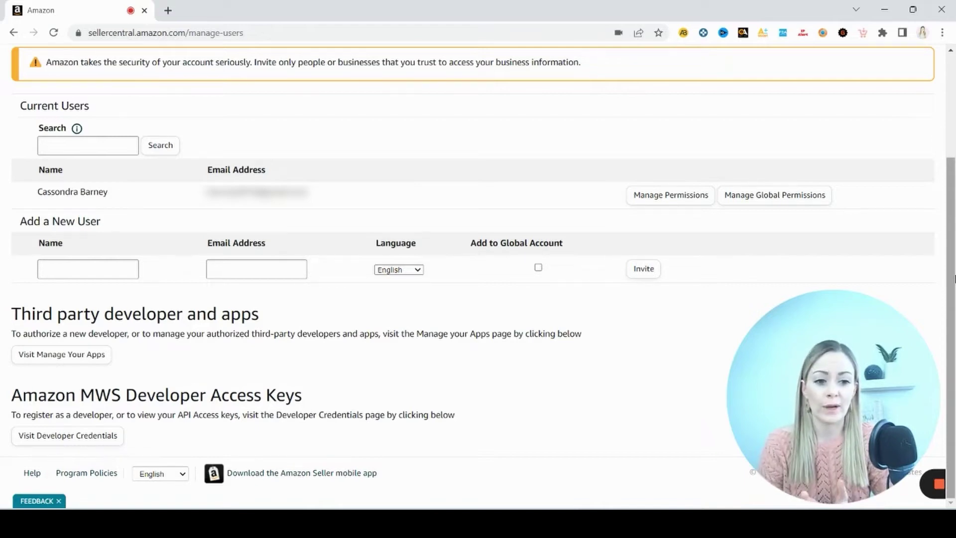
{"action": "left_click", "coordinate": [110, 266]}
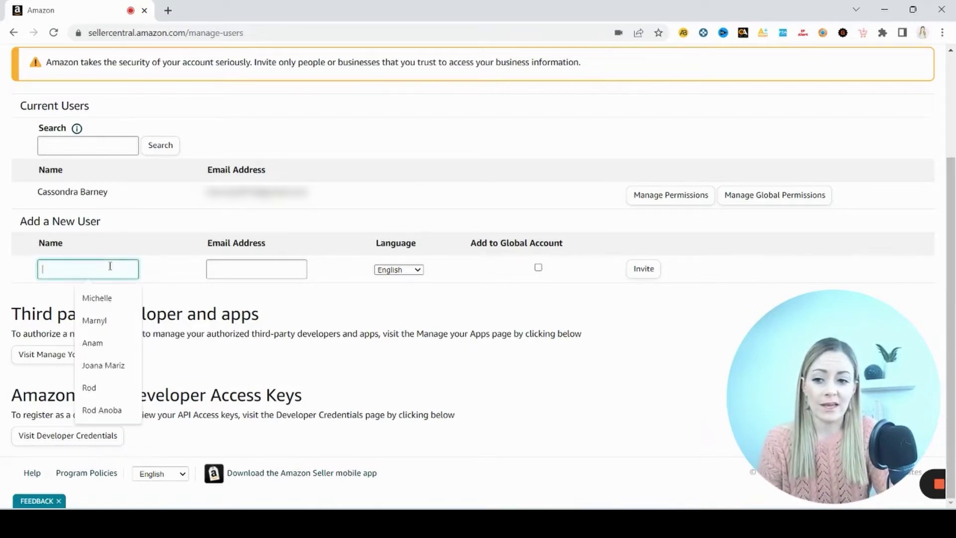
{"action": "left_click", "coordinate": [245, 264]}
{"action": "left_click", "coordinate": [428, 304]}
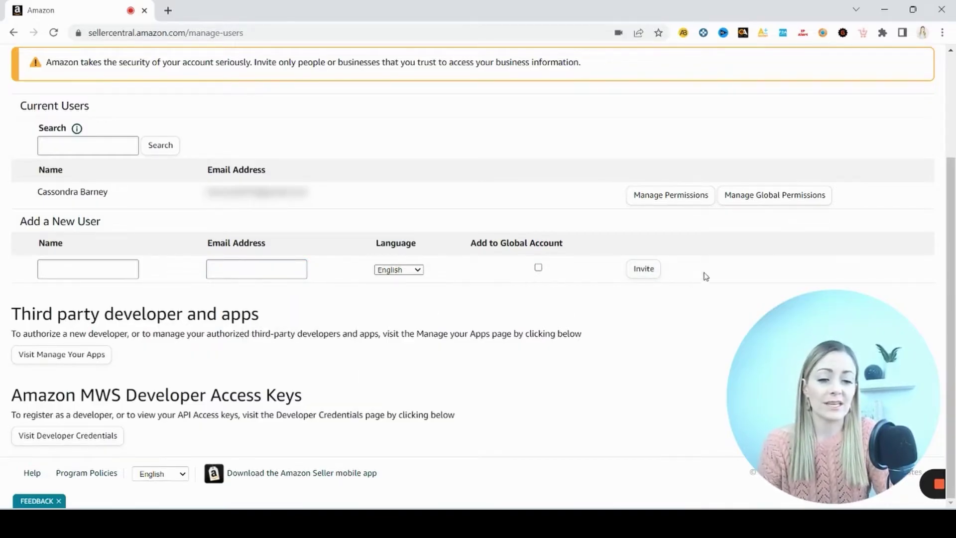
{"action": "left_click", "coordinate": [671, 196]}
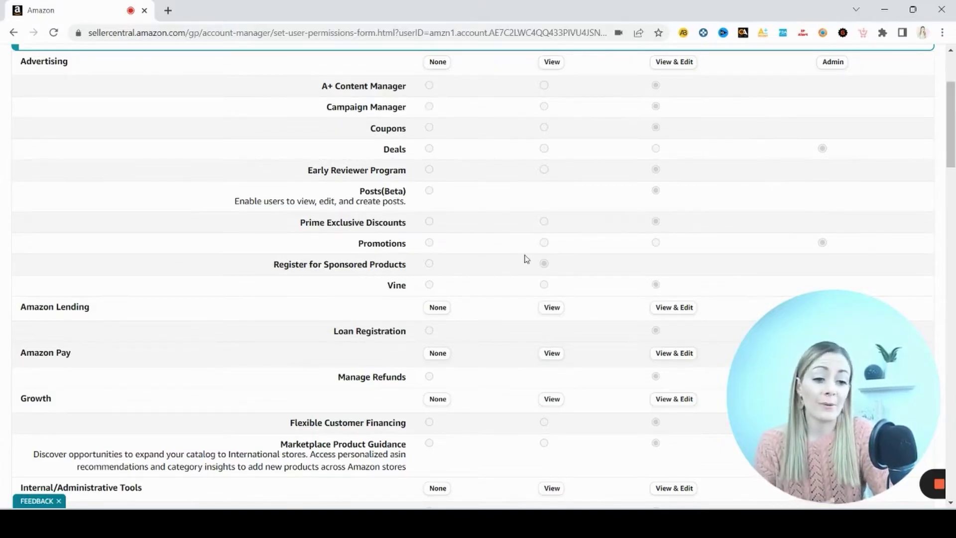
- Scroll through the user's section permission levels, then go back from the form with Alt+Left
{"action": "left_click_drag", "start_coordinate": [951, 154], "coordinate": [943, 359]}
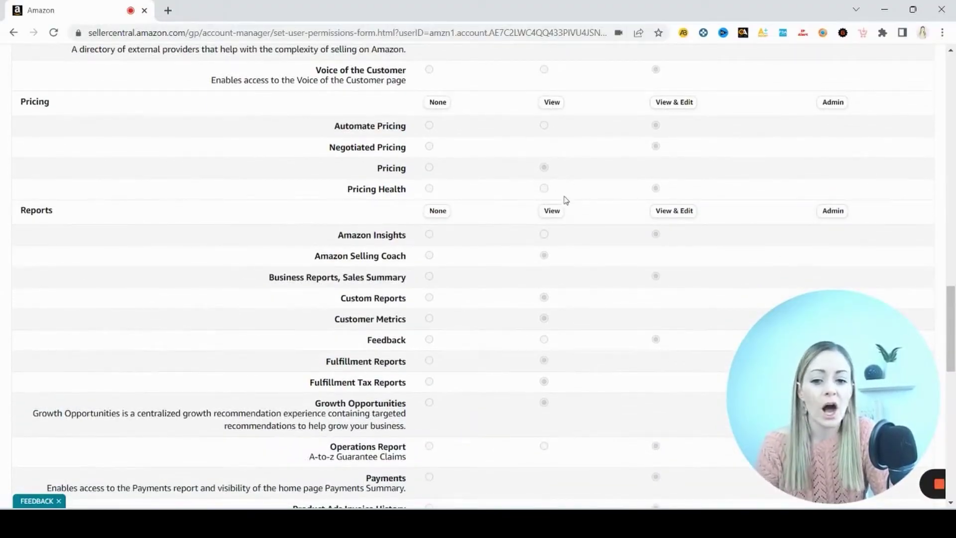
{"action": "key", "text": "alt+Left"}
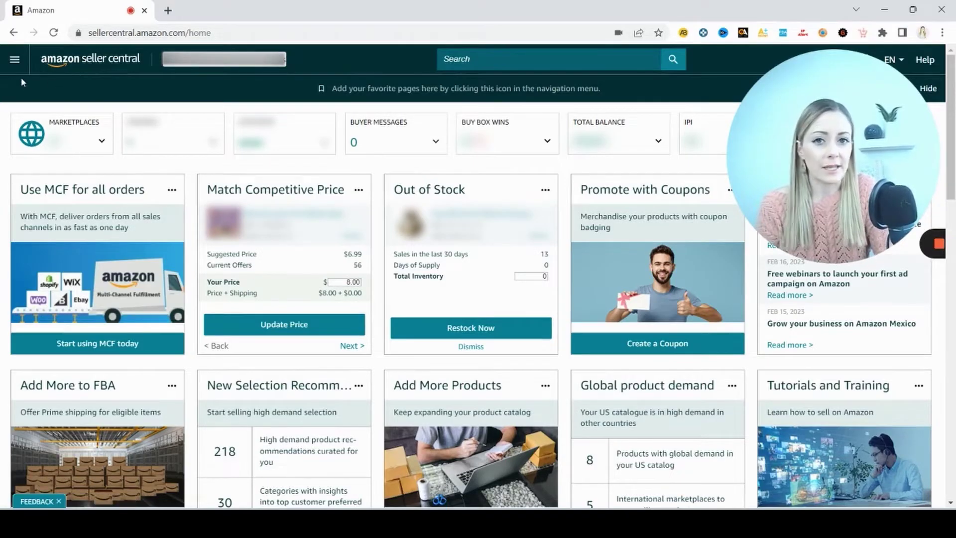
- Go to Catalog > Add Products and search Amazon's catalog for 'Berts Bees'
{"action": "left_click", "coordinate": [15, 61]}
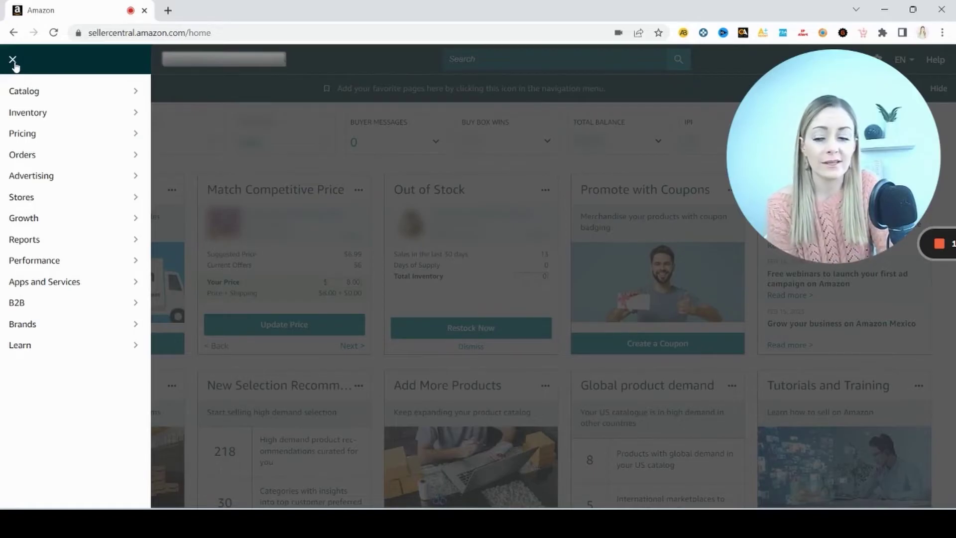
{"action": "mouse_move", "coordinate": [37, 92]}
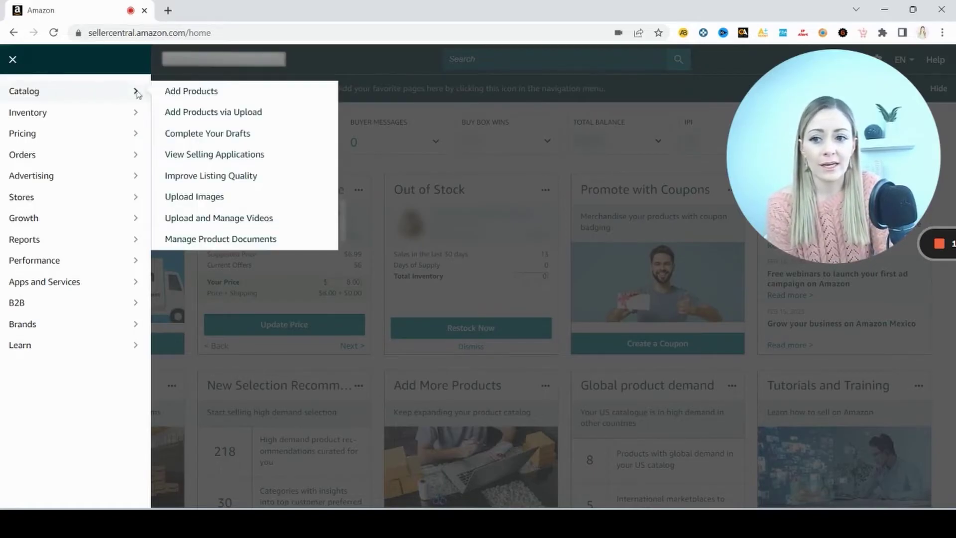
{"action": "left_click", "coordinate": [181, 91]}
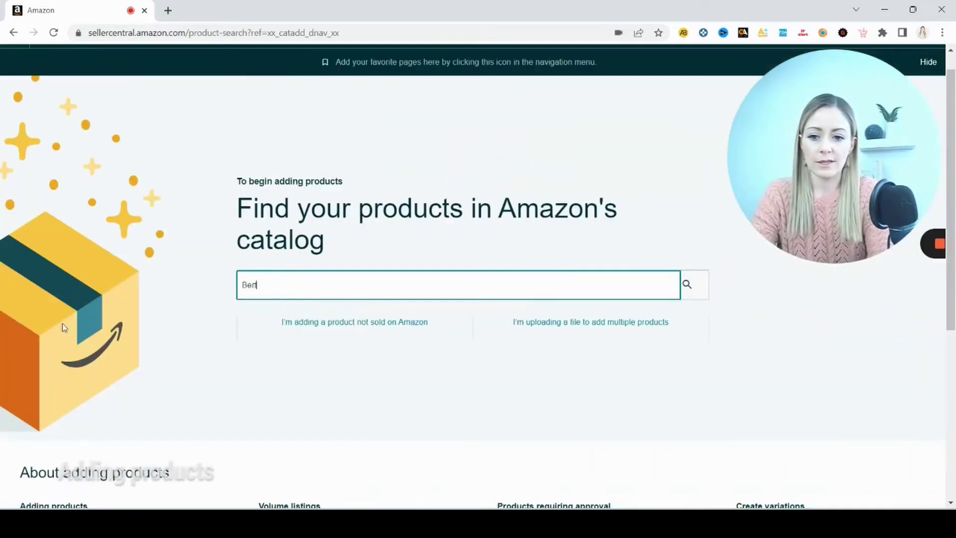
{"action": "type", "text": "ts Bees"}
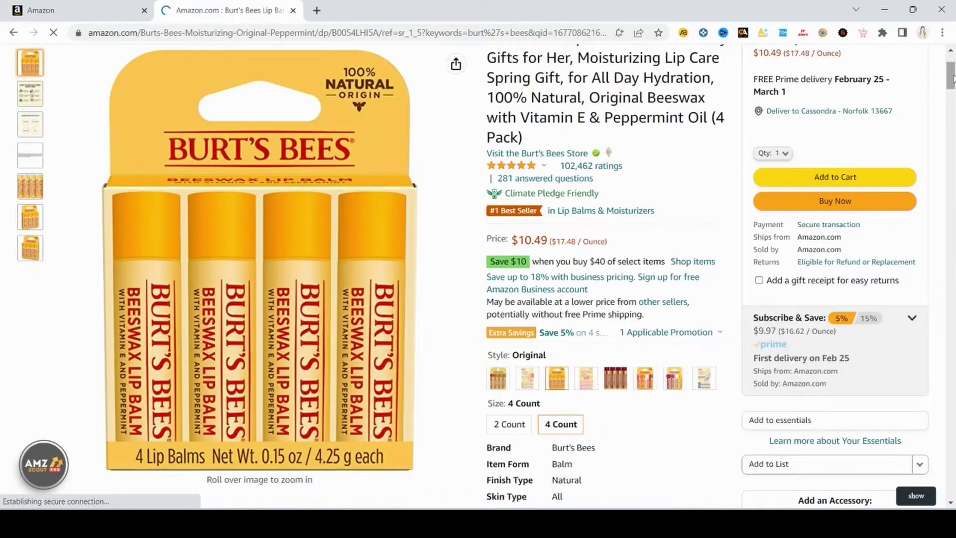
{"action": "scroll", "coordinate": [953, 78], "scroll_direction": "down", "scroll_amount": 8}
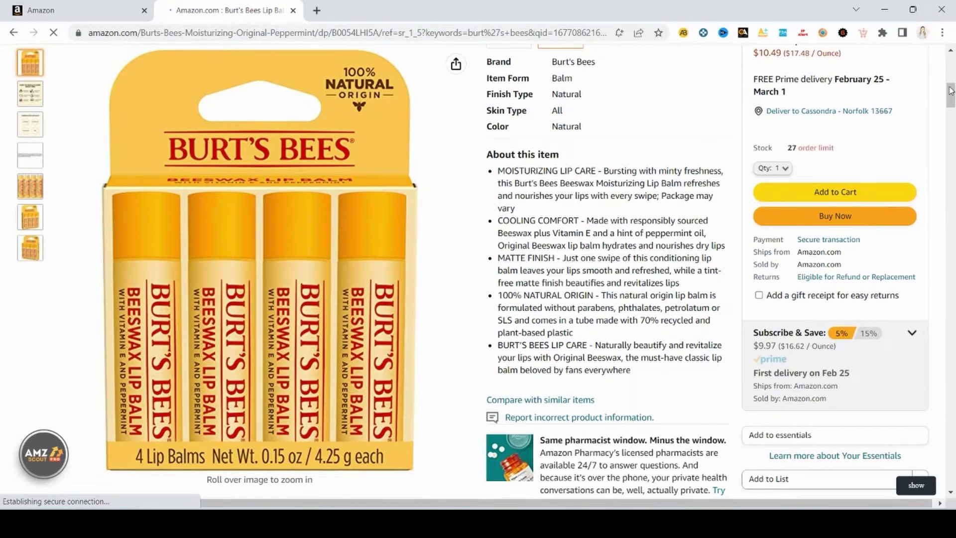
- Scroll to the lip balm's Product details and select its ASIN B0054LHI5A
{"action": "left_click_drag", "start_coordinate": [951, 99], "coordinate": [951, 221]}
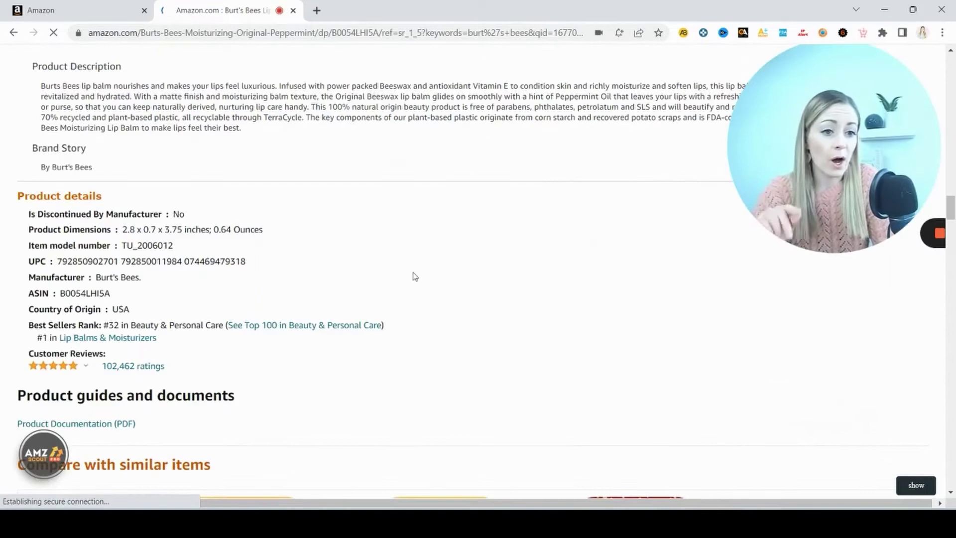
{"action": "left_click_drag", "start_coordinate": [28, 293], "coordinate": [132, 296]}
- Search the Seller Central catalog for ASIN B0054LHI5A and set the condition to New
{"action": "key", "text": "ctrl+1"}
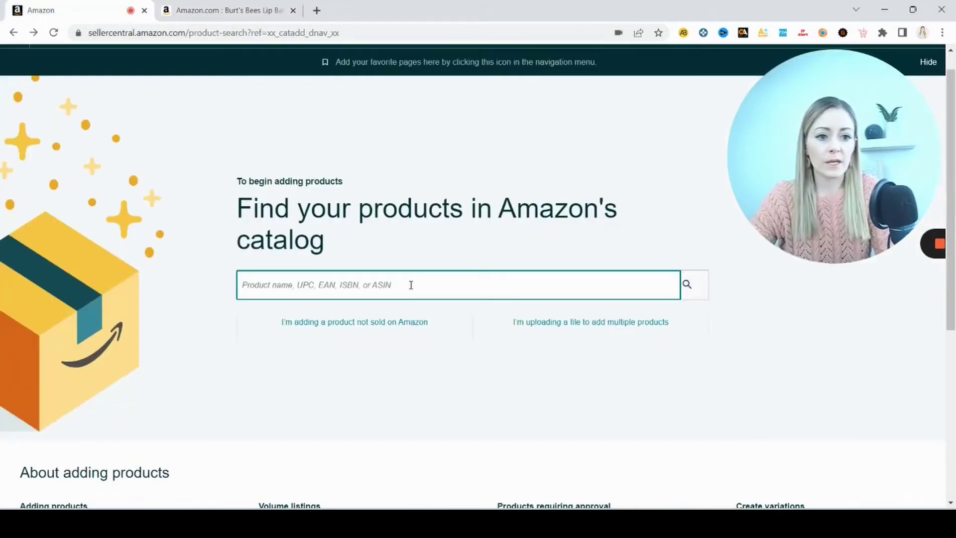
{"action": "type", "text": "B0054LHI5A"}
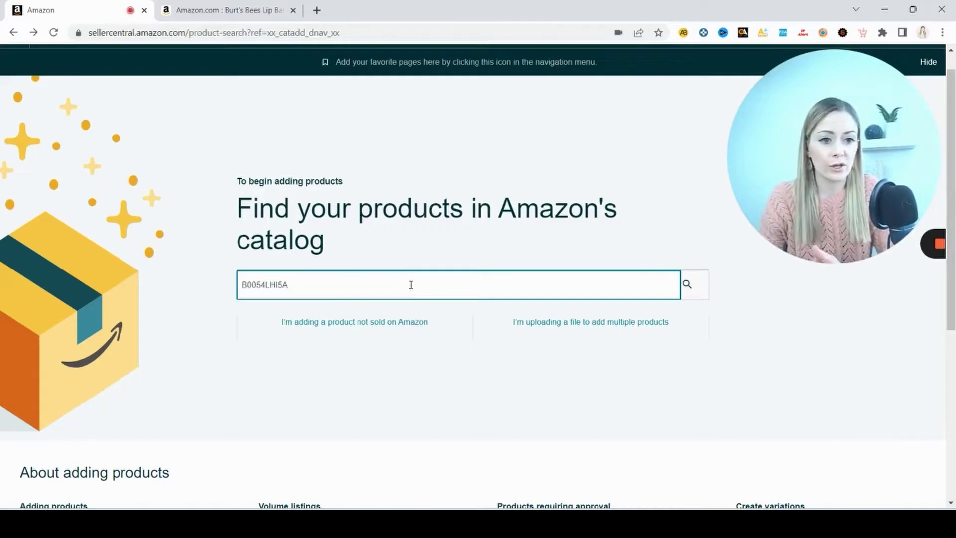
{"action": "key", "text": "Return"}
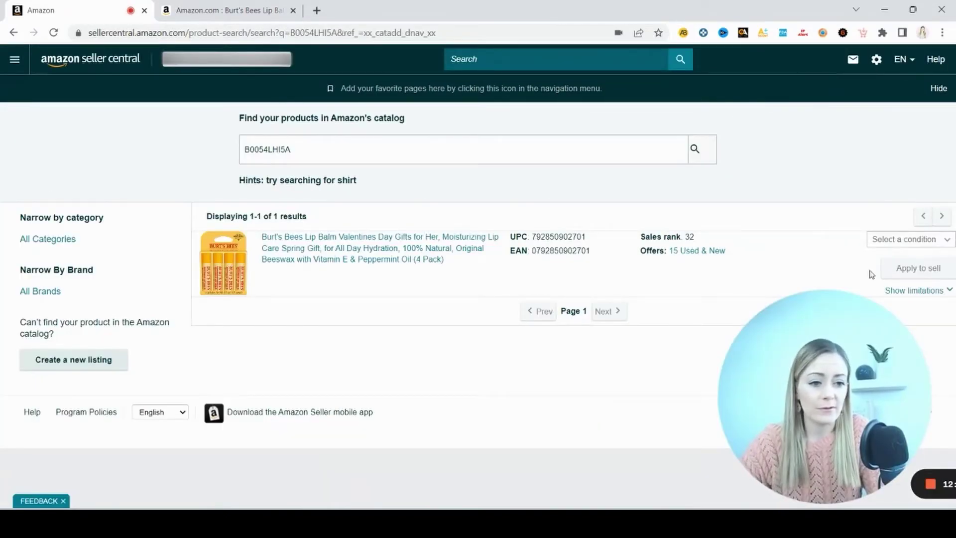
{"action": "left_click", "coordinate": [904, 240]}
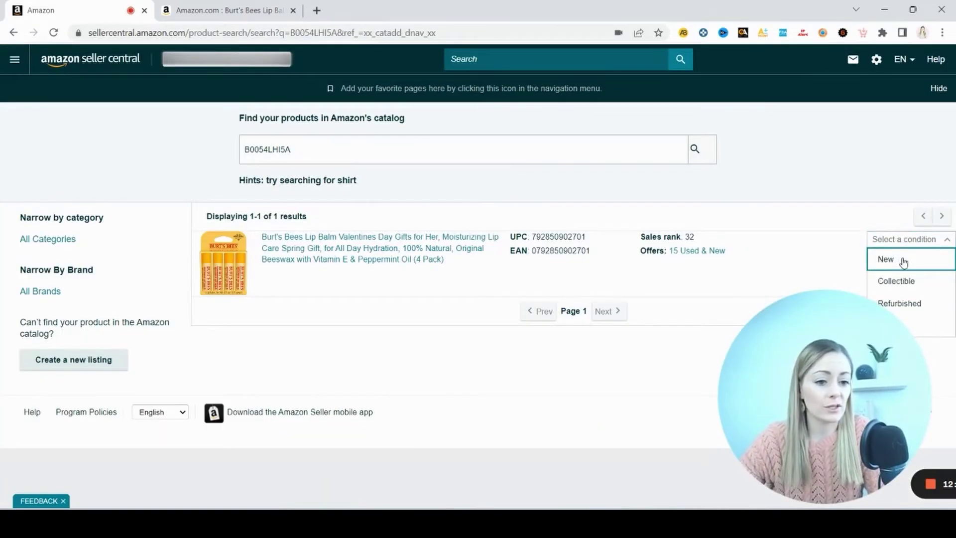
{"action": "left_click", "coordinate": [903, 259]}
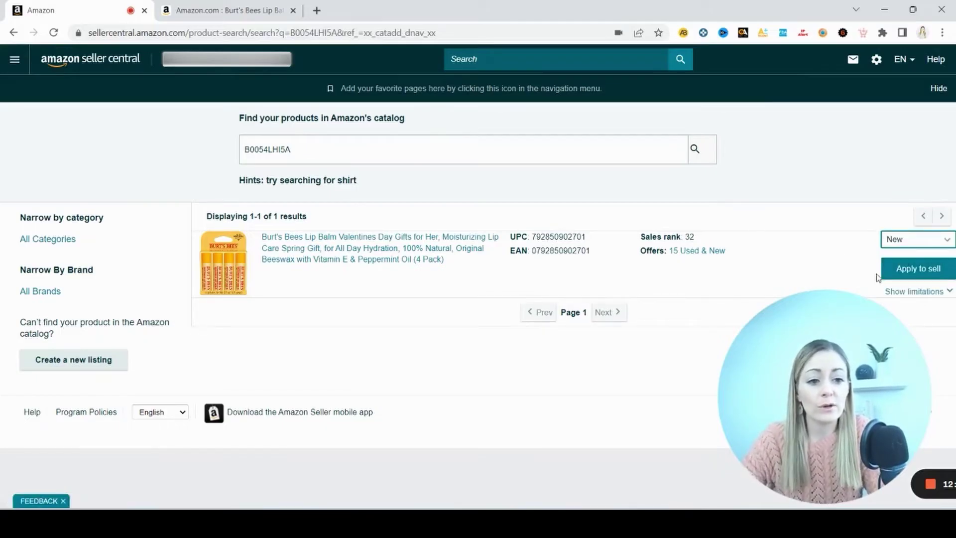
- Apply to sell the lip balm and request approval to sell Burt's Bees products
{"action": "left_click", "coordinate": [901, 272]}
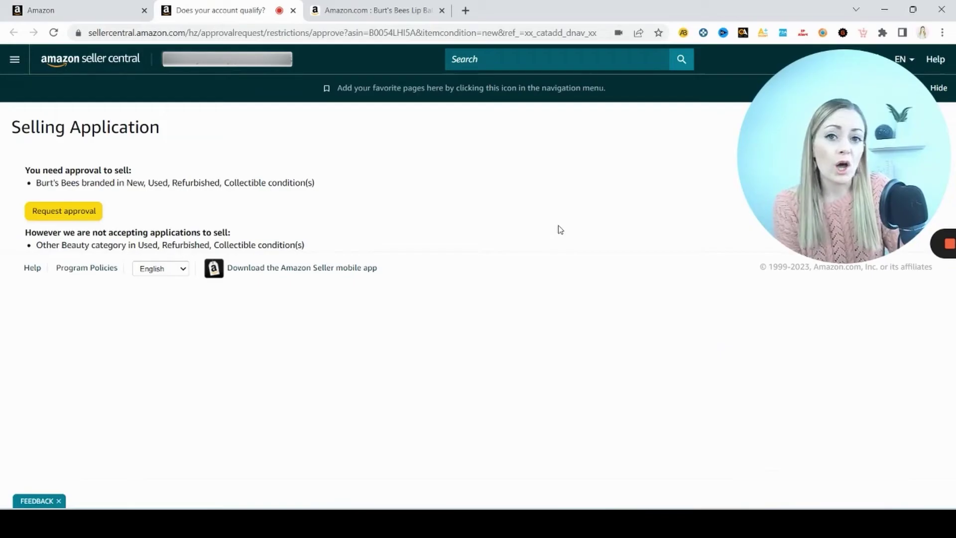
{"action": "left_click", "coordinate": [74, 212]}
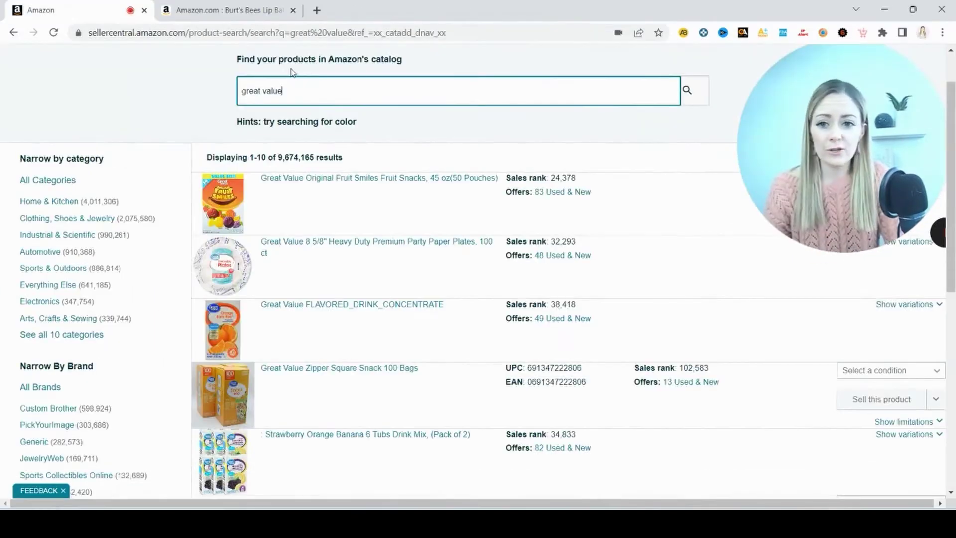
- Search for 'great value' and start a New-condition offer on the Zipper Square Snack 100 Bags
{"action": "left_click", "coordinate": [296, 95]}
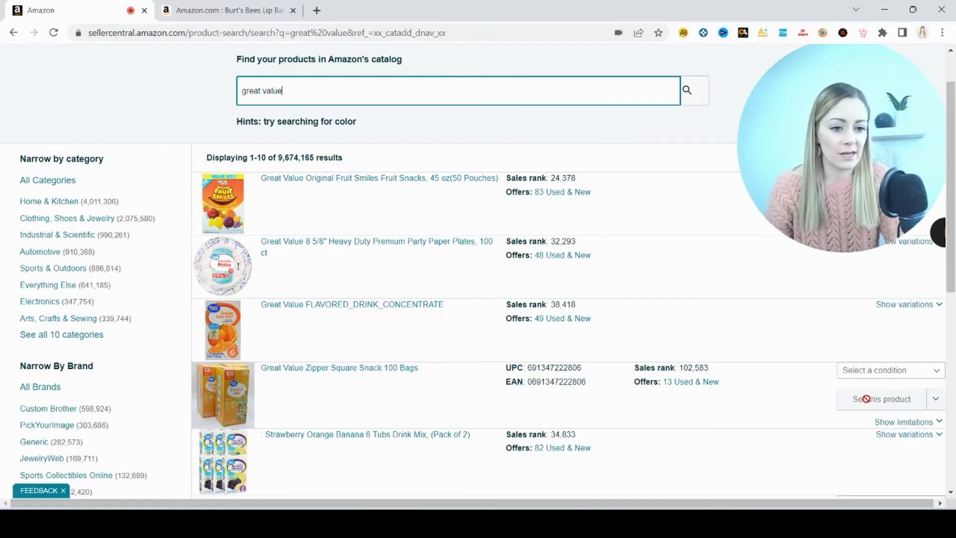
{"action": "left_click", "coordinate": [883, 373]}
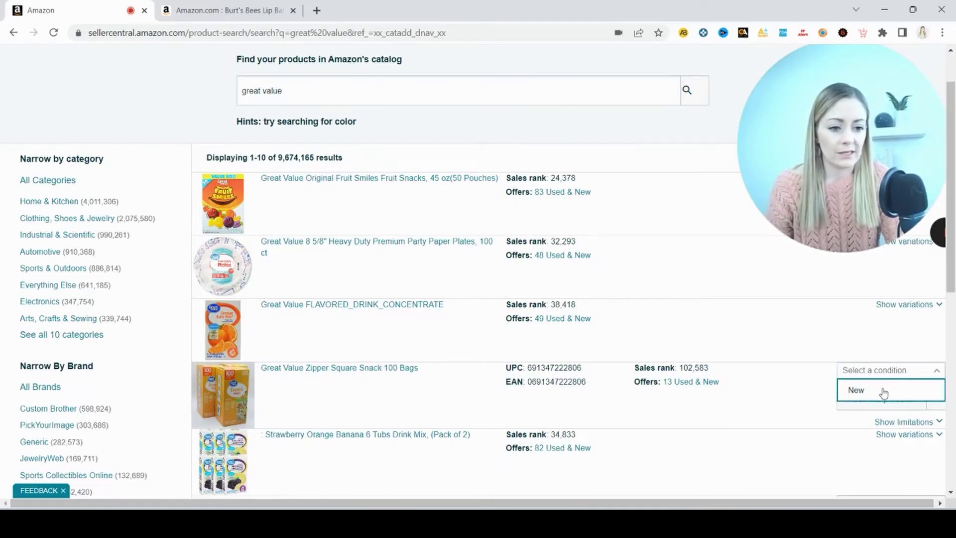
{"action": "left_click", "coordinate": [883, 391]}
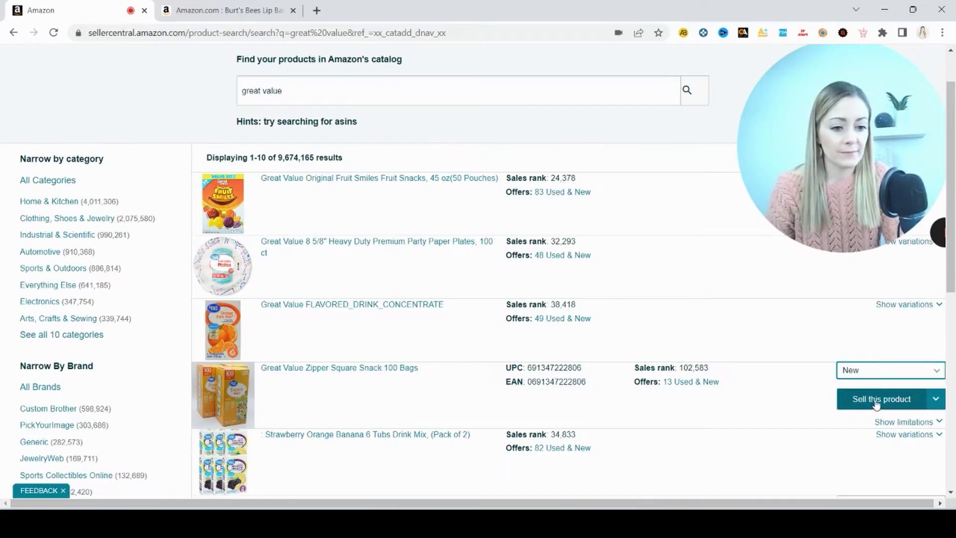
{"action": "left_click", "coordinate": [876, 401]}
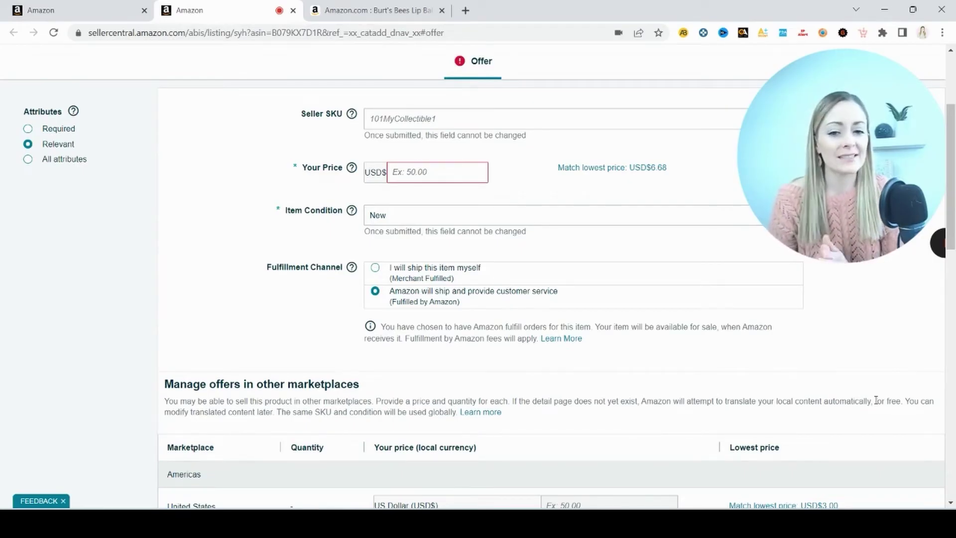
- Set the snack-bag offer's fulfillment to 'I will ship this item myself', adding a required Quantity field
{"action": "scroll", "coordinate": [876, 400], "scroll_direction": "up", "scroll_amount": 4}
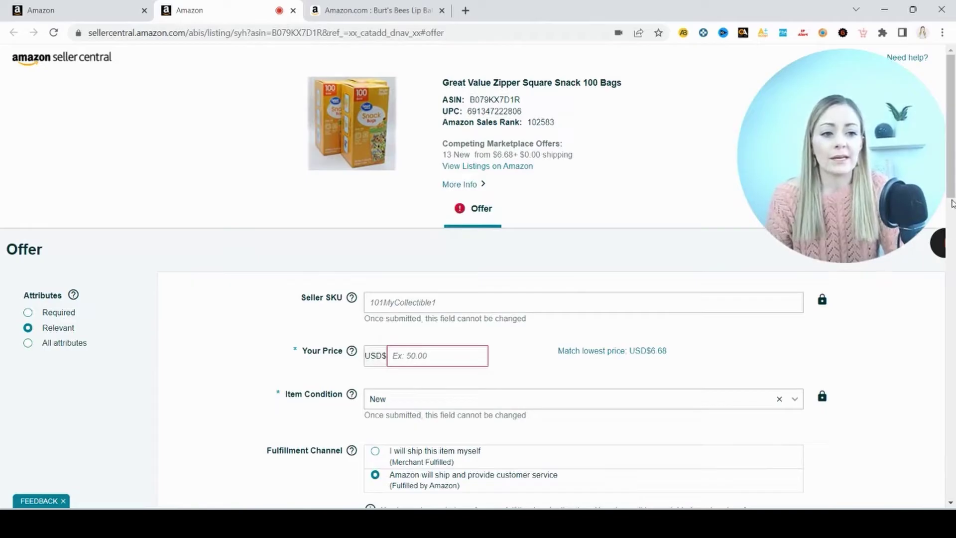
{"action": "scroll", "coordinate": [470, 358], "scroll_direction": "down", "scroll_amount": 3}
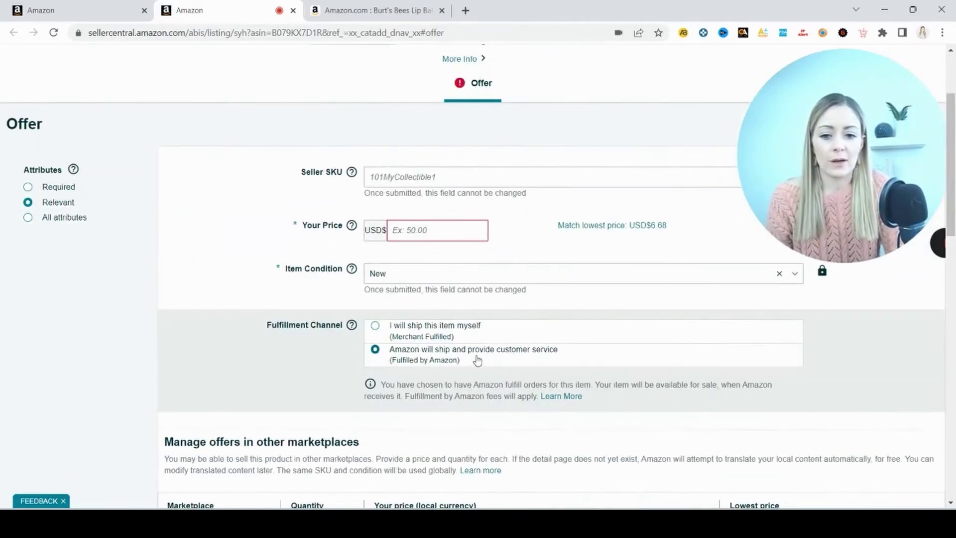
{"action": "left_click", "coordinate": [376, 326]}
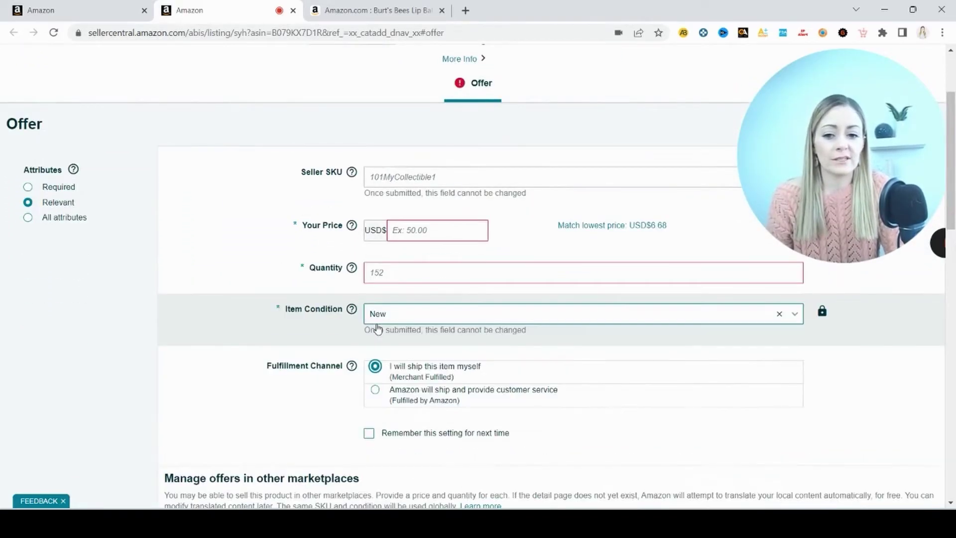
{"action": "left_click", "coordinate": [376, 390]}
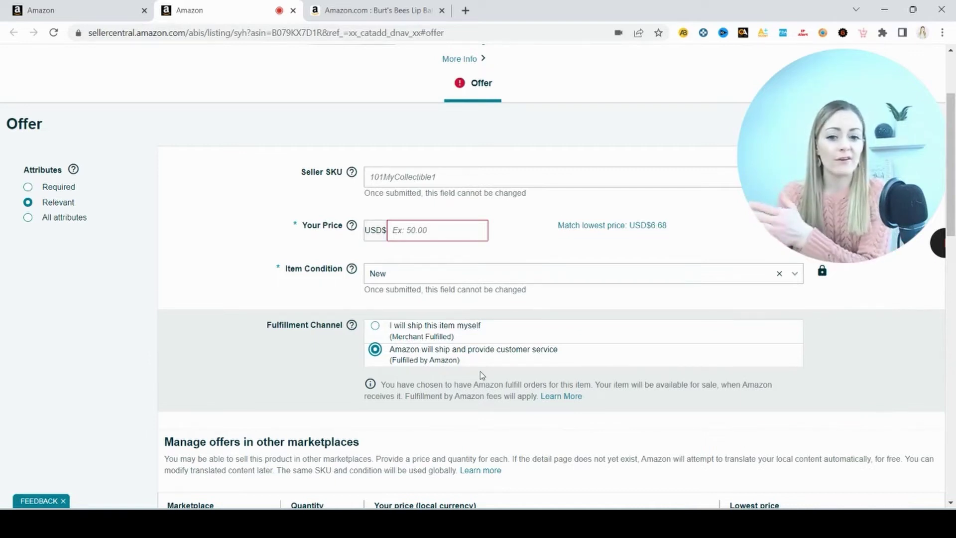
{"action": "left_click", "coordinate": [482, 331]}
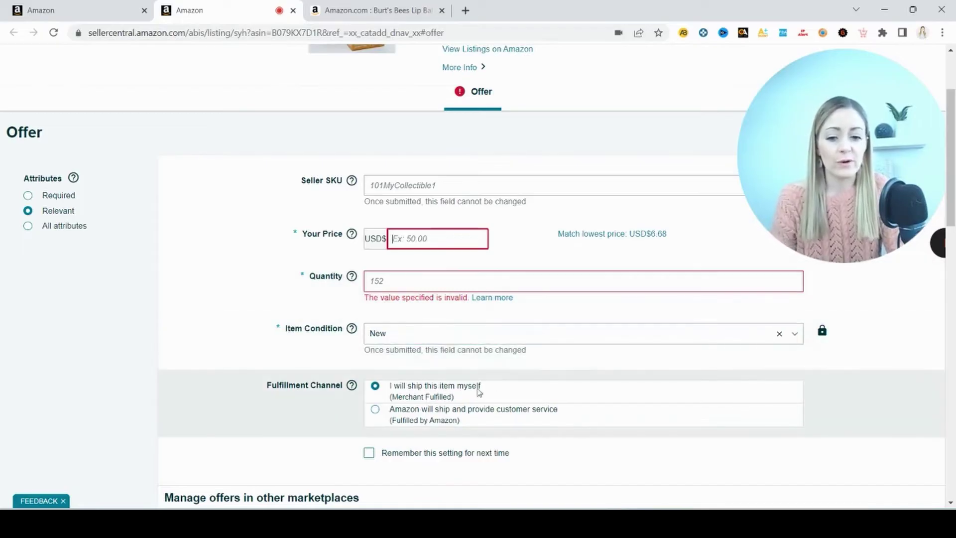
- Scroll through the rest of the unfinished snack-bag offer form
{"action": "scroll", "coordinate": [757, 380], "scroll_direction": "down", "scroll_amount": 8}
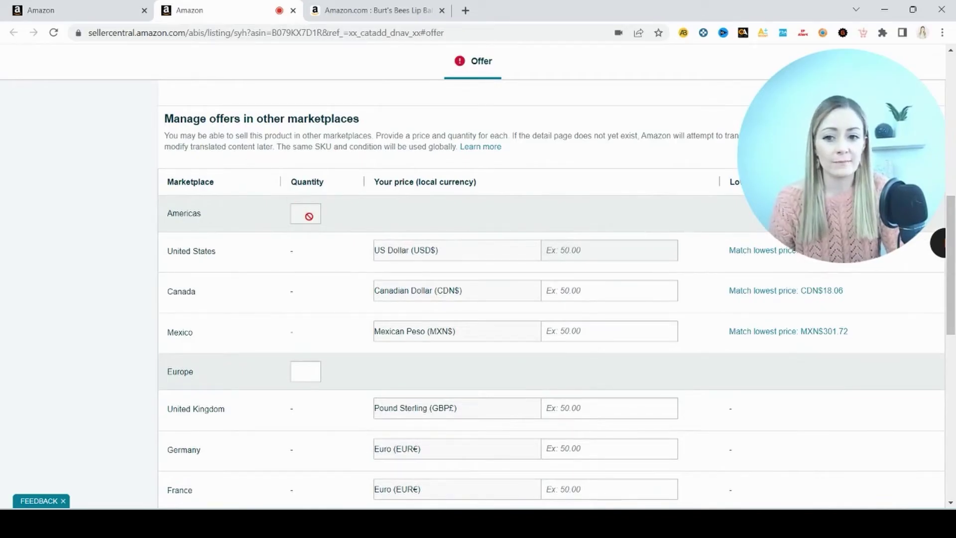
{"action": "scroll", "coordinate": [306, 209], "scroll_direction": "down", "scroll_amount": 10}
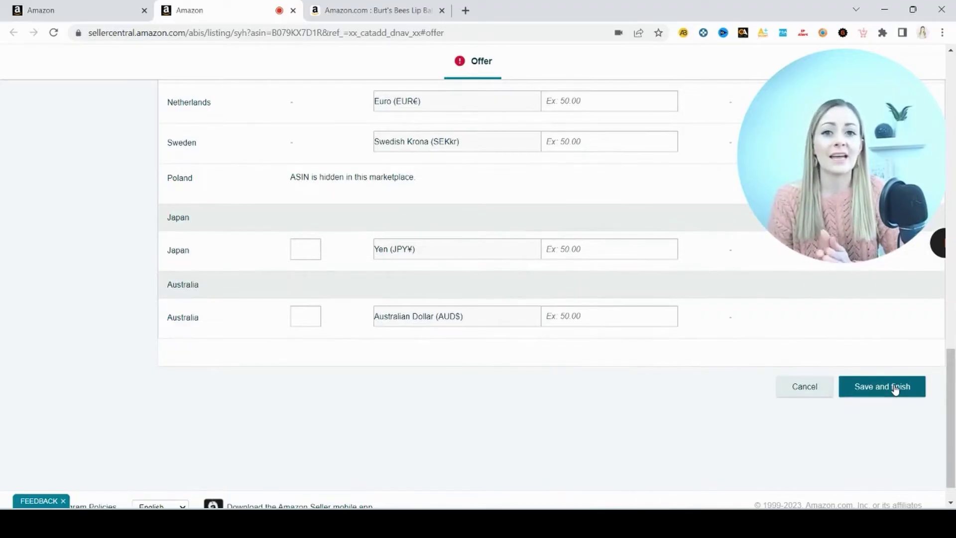
{"action": "left_click_drag", "start_coordinate": [951, 394], "coordinate": [954, 109]}
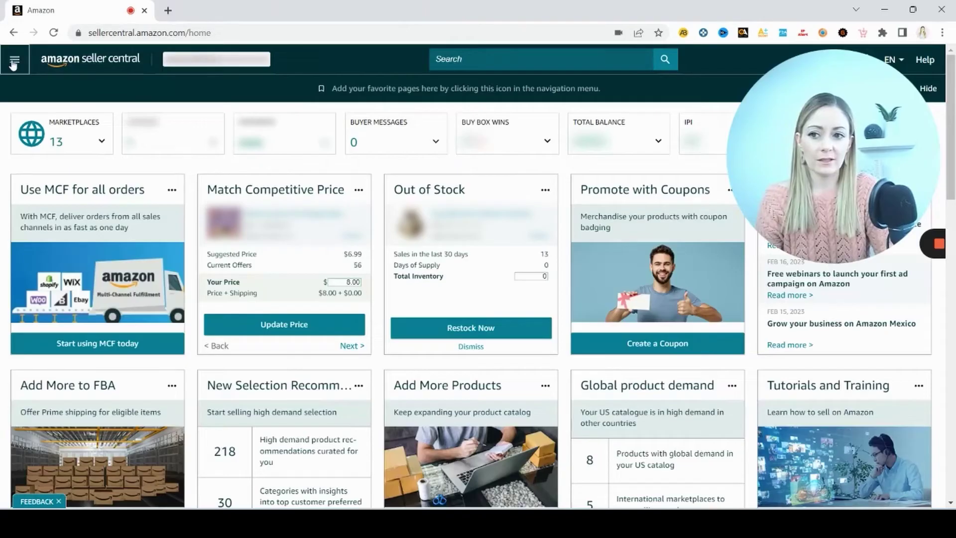
- Go to Inventory > Manage All Inventory to list all 223 products
{"action": "left_click", "coordinate": [12, 60]}
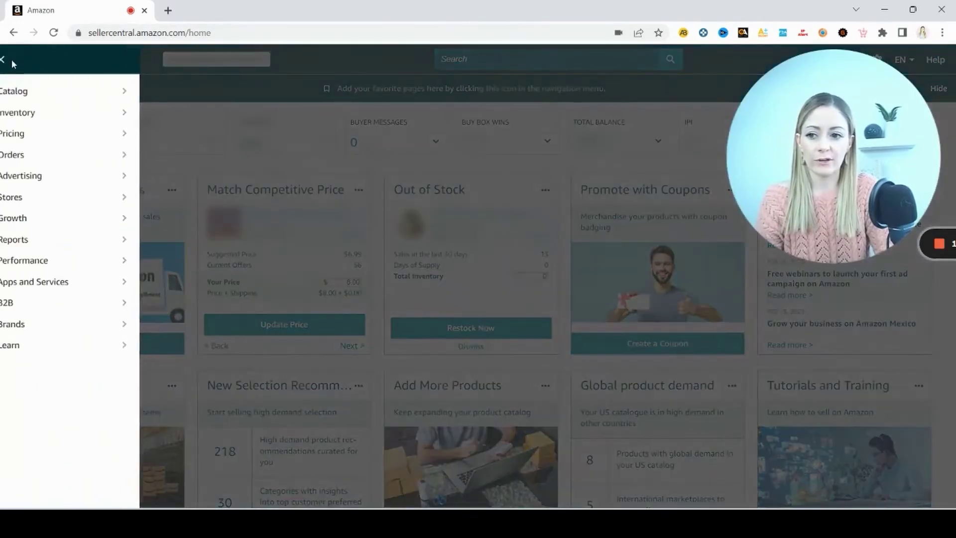
{"action": "mouse_move", "coordinate": [40, 116]}
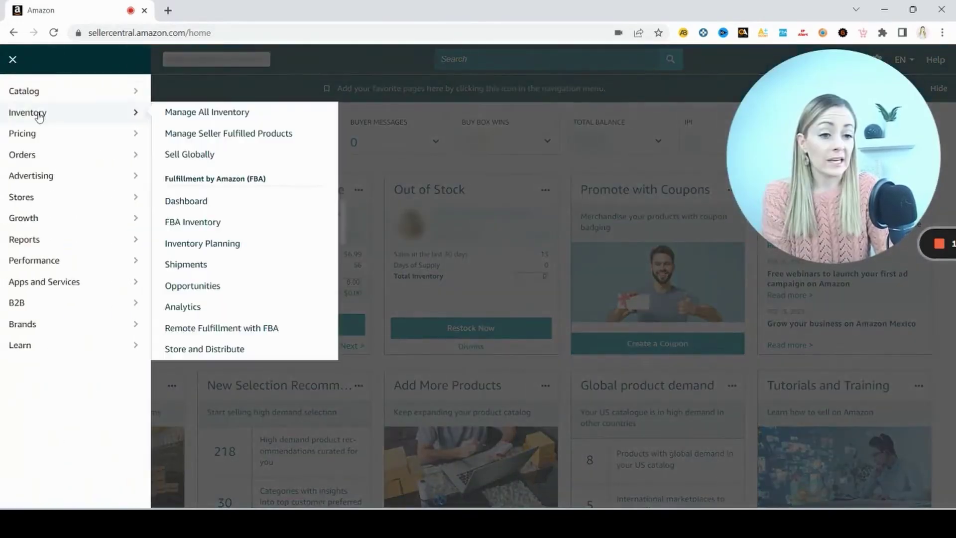
{"action": "left_click", "coordinate": [175, 114]}
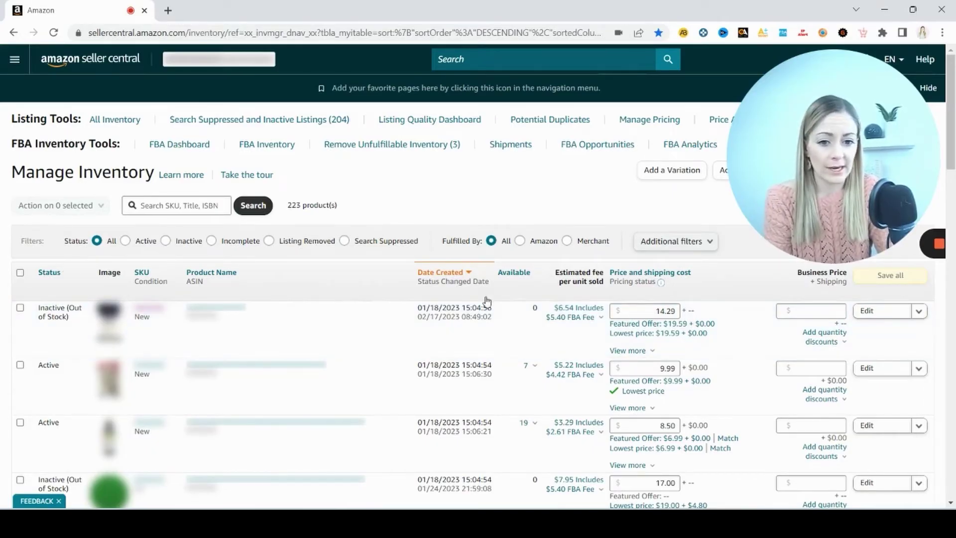
{"action": "mouse_move", "coordinate": [651, 327]}
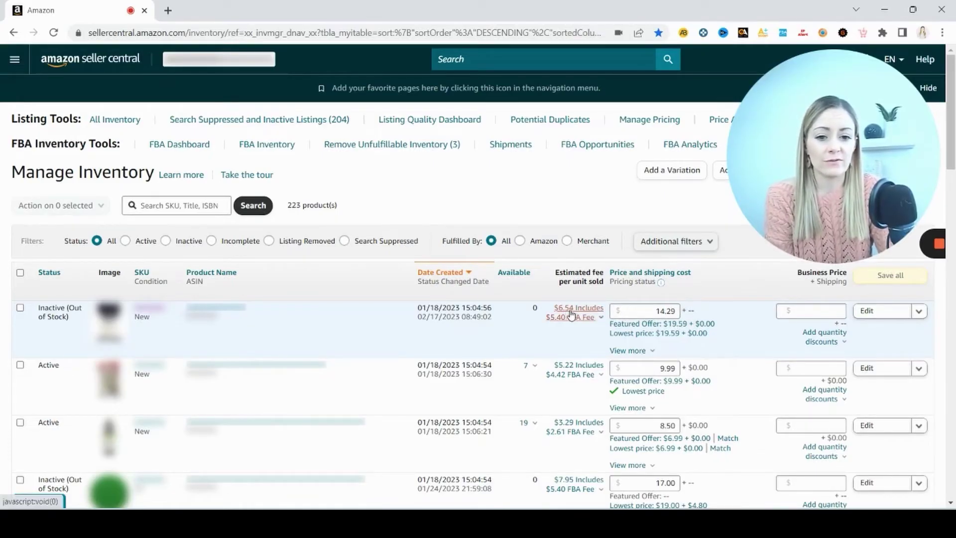
{"action": "scroll", "coordinate": [576, 313], "scroll_direction": "down", "scroll_amount": 2}
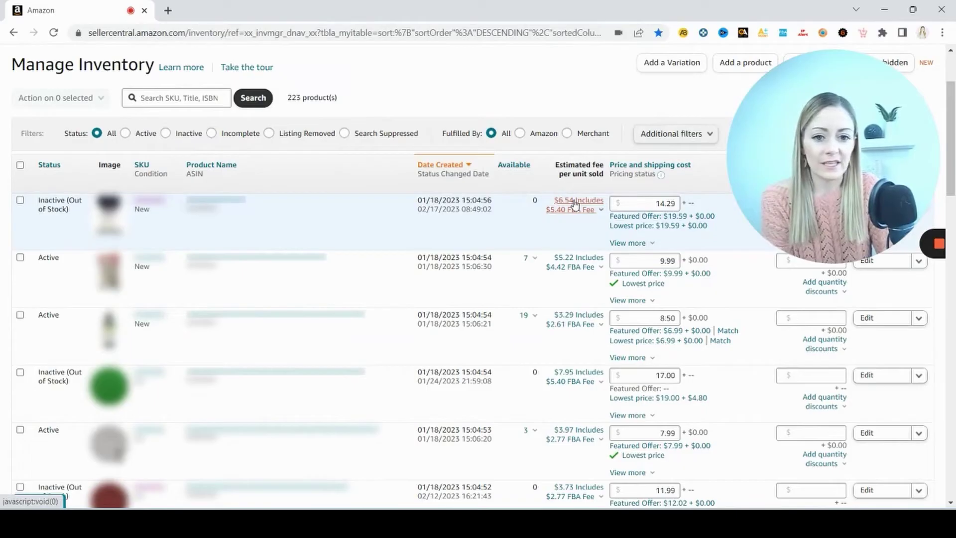
{"action": "left_click", "coordinate": [575, 204]}
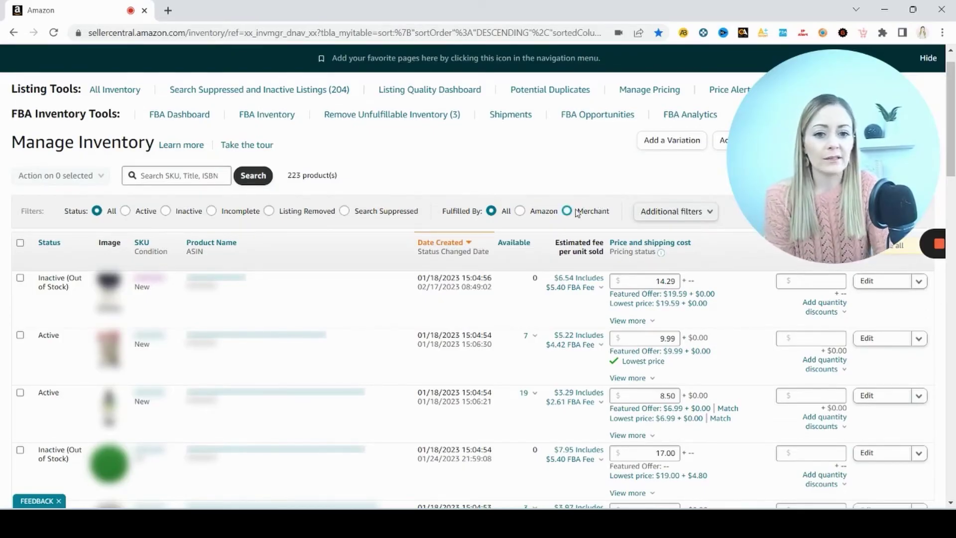
- Choose Manage Images from the first listing's Edit dropdown in the inventory
{"action": "scroll", "coordinate": [583, 294], "scroll_direction": "down", "scroll_amount": 2}
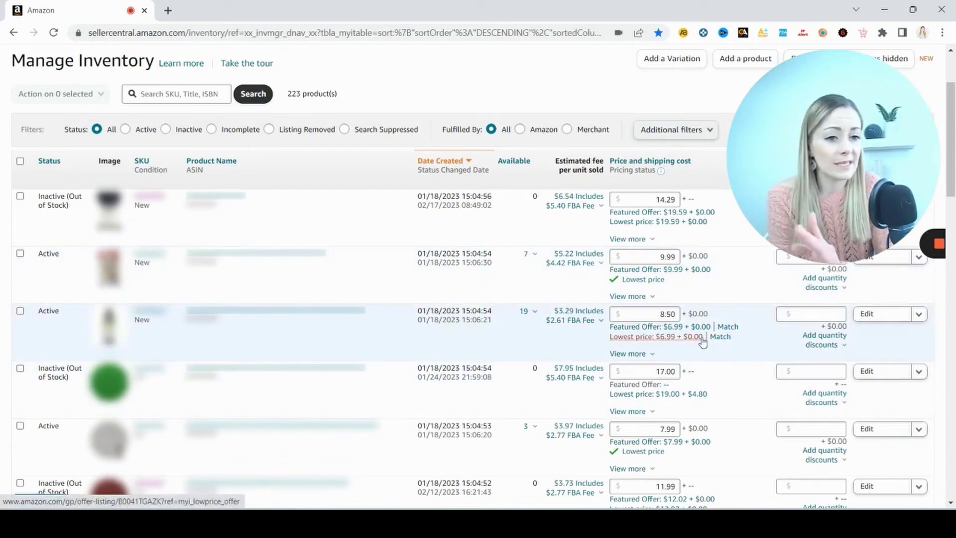
{"action": "left_click", "coordinate": [920, 315]}
{"action": "scroll", "coordinate": [921, 313], "scroll_direction": "down", "scroll_amount": 1}
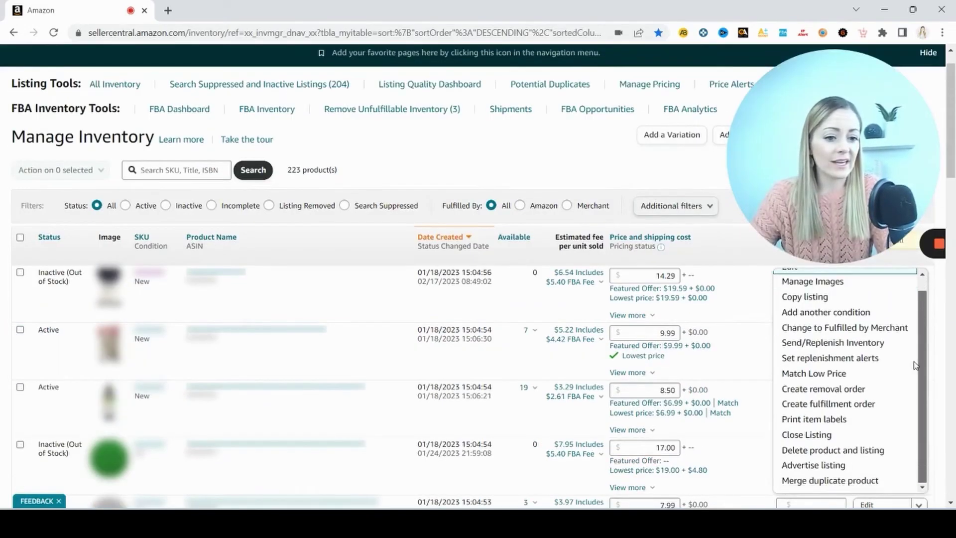
{"action": "scroll", "coordinate": [924, 295], "scroll_direction": "up", "scroll_amount": 1}
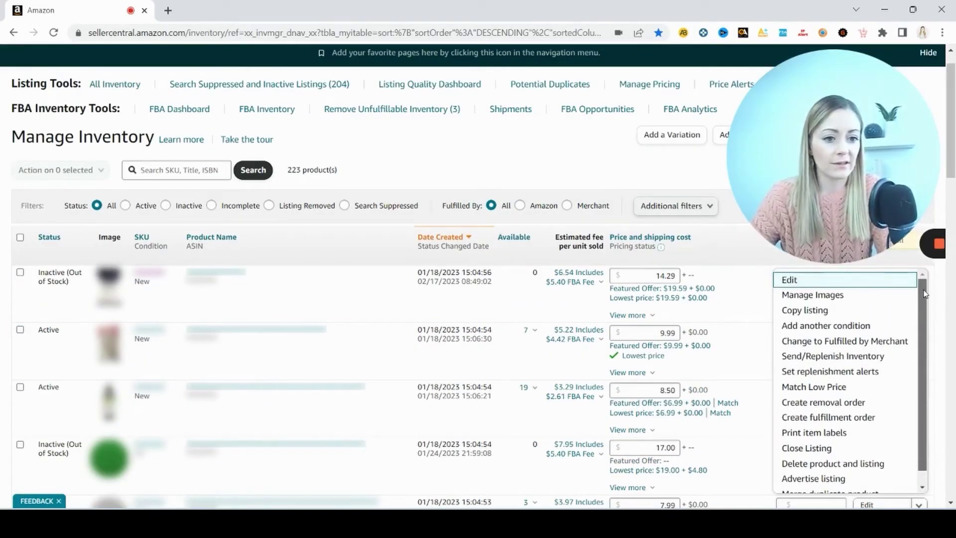
{"action": "left_click_drag", "start_coordinate": [924, 294], "coordinate": [921, 306]}
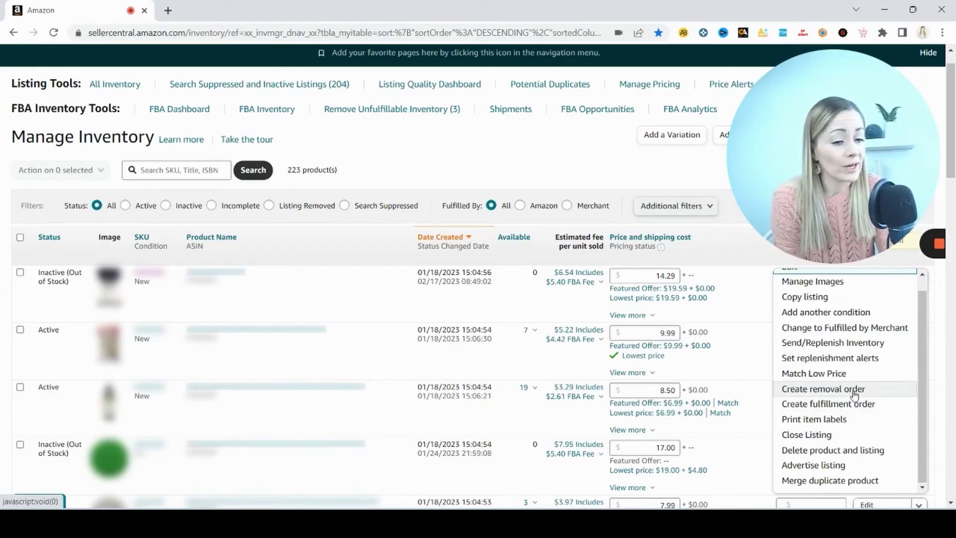
{"action": "scroll", "coordinate": [849, 302], "scroll_direction": "up", "scroll_amount": 1}
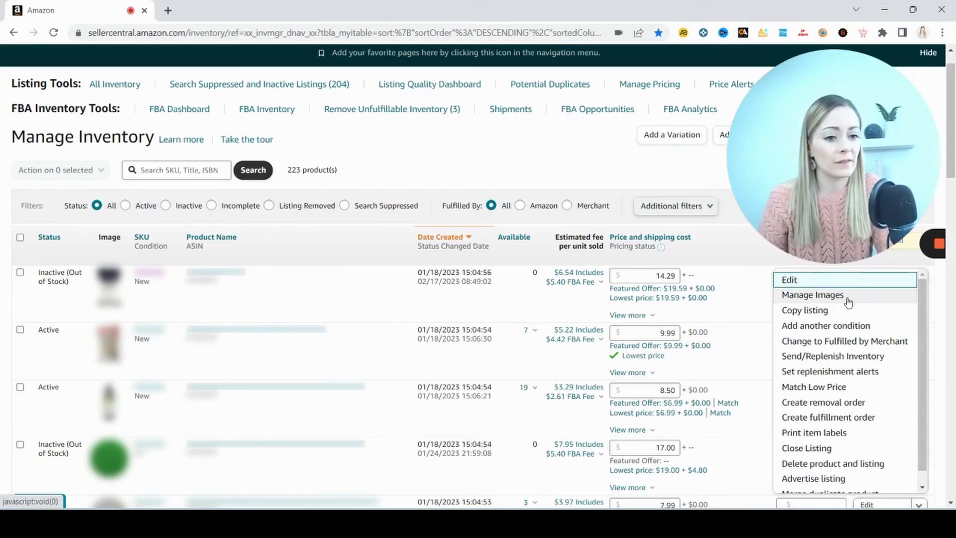
{"action": "left_click", "coordinate": [847, 295]}
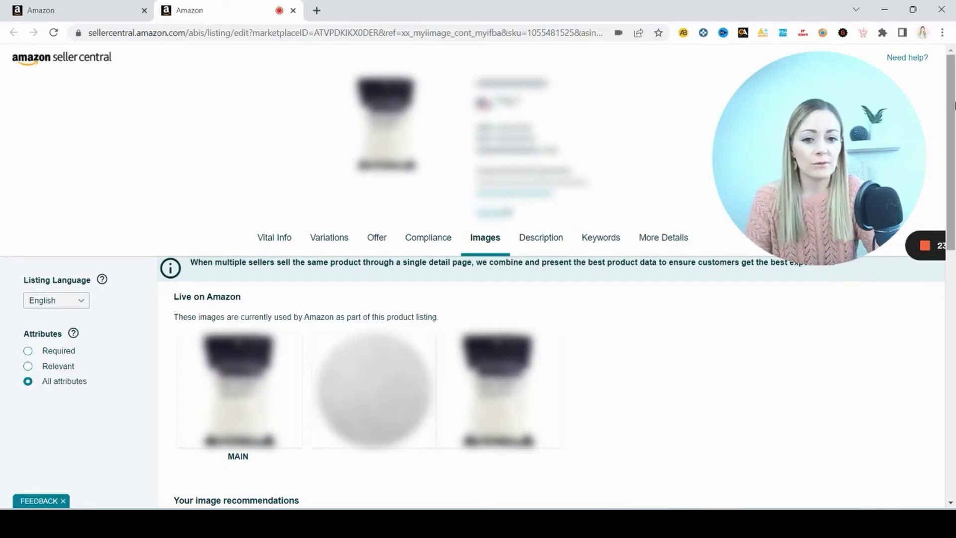
- Scroll the Images page down to the Upload tiles and back up
{"action": "left_click_drag", "start_coordinate": [954, 144], "coordinate": [954, 297]}
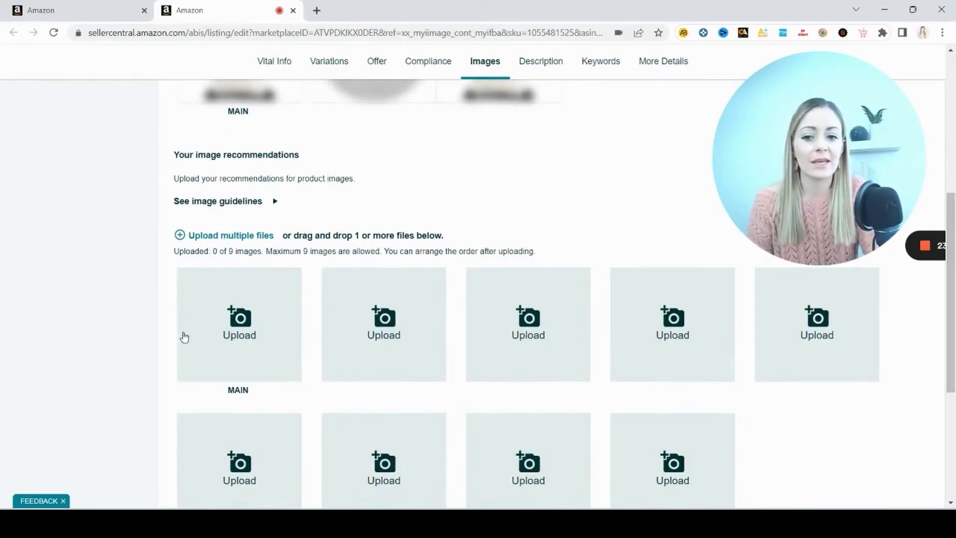
{"action": "left_click_drag", "start_coordinate": [953, 389], "coordinate": [952, 251]}
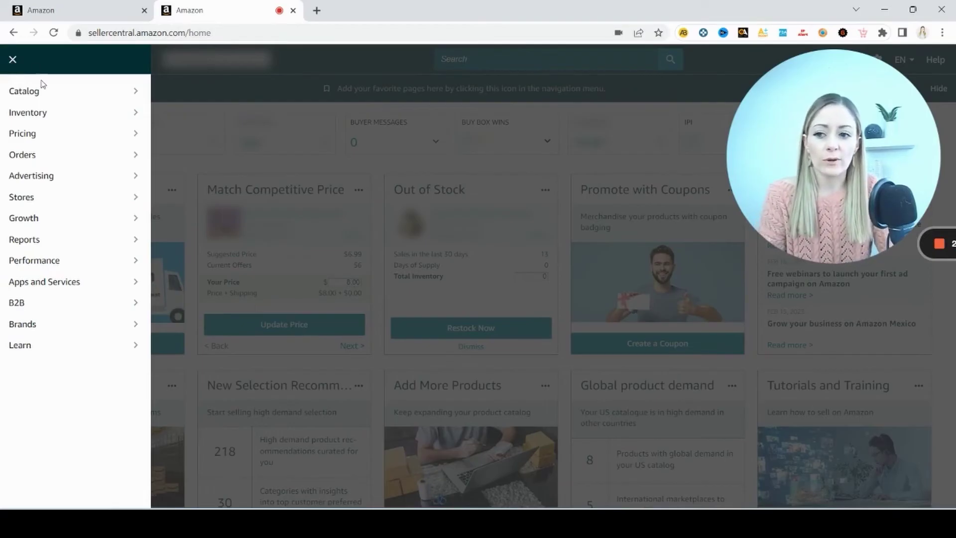
- Preview the Orders submenu, then the Advertising options like Campaign Manager, Vine, Deals and Coupons
{"action": "mouse_move", "coordinate": [31, 163]}
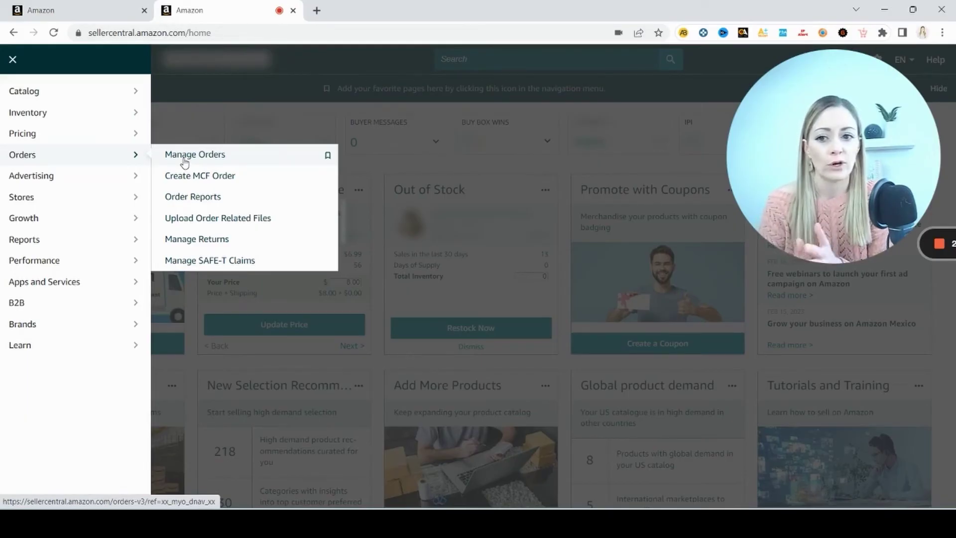
{"action": "mouse_move", "coordinate": [78, 184]}
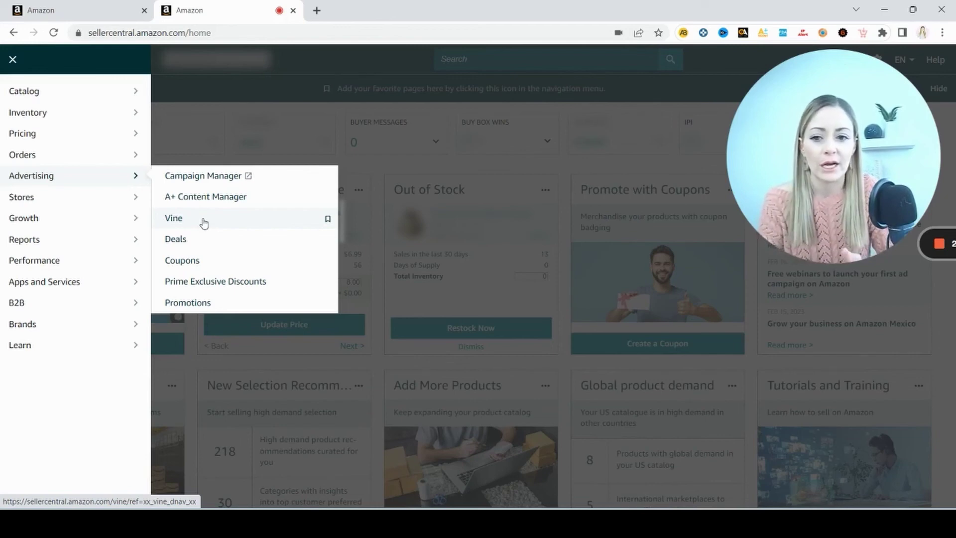
- Reveal the B2B submenu with B2B Central, Product Opportunities, Manage Quotes and Business profile
{"action": "mouse_move", "coordinate": [115, 239]}
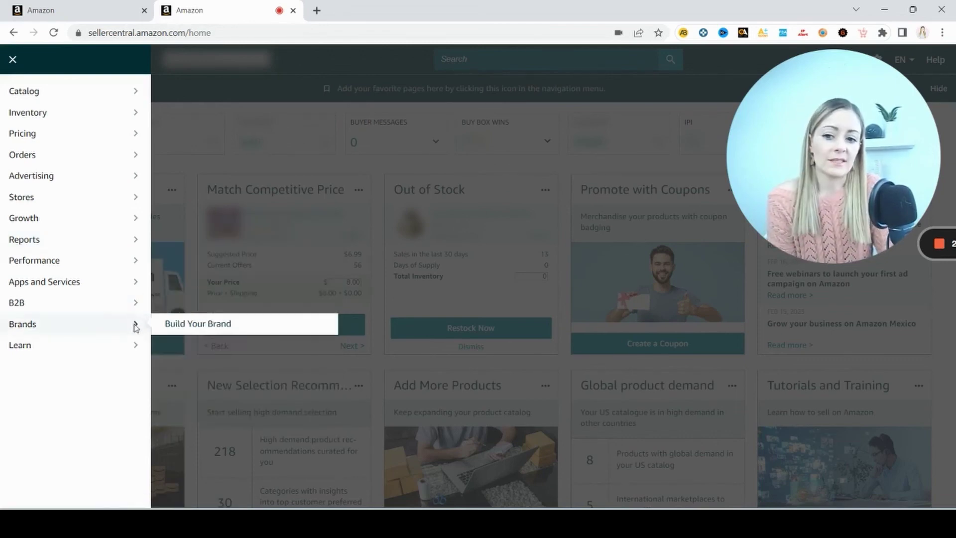
{"action": "mouse_move", "coordinate": [135, 309]}
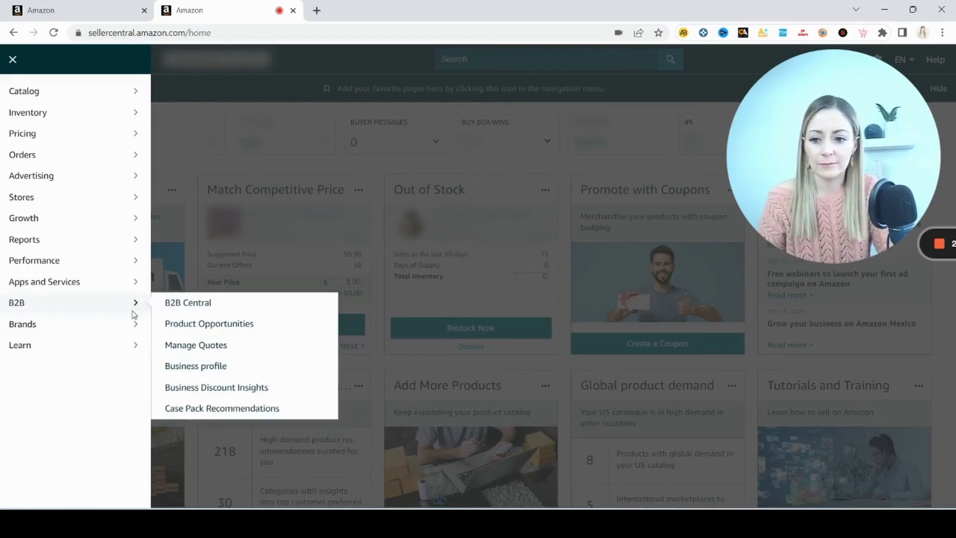
- Close the navigation menu to reveal the full home dashboard
{"action": "left_click", "coordinate": [562, 172]}
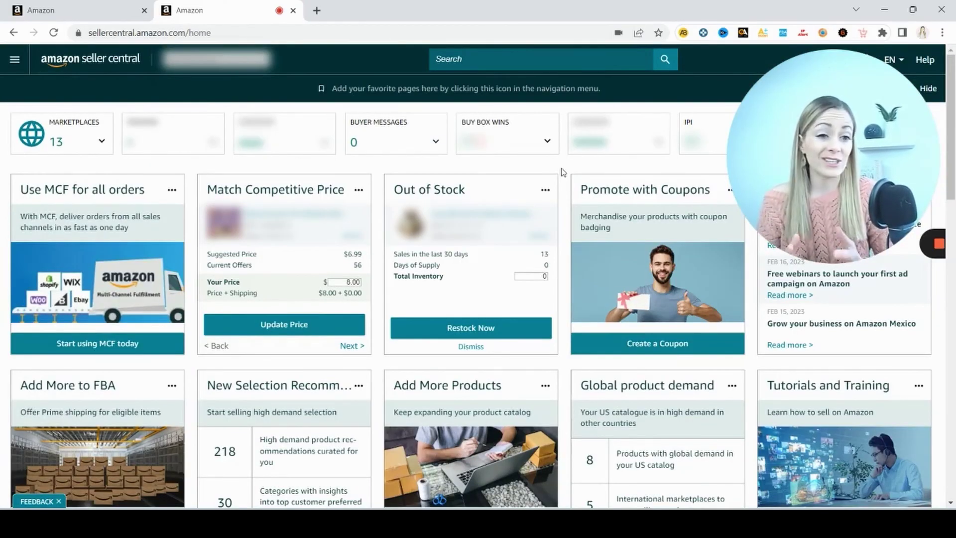